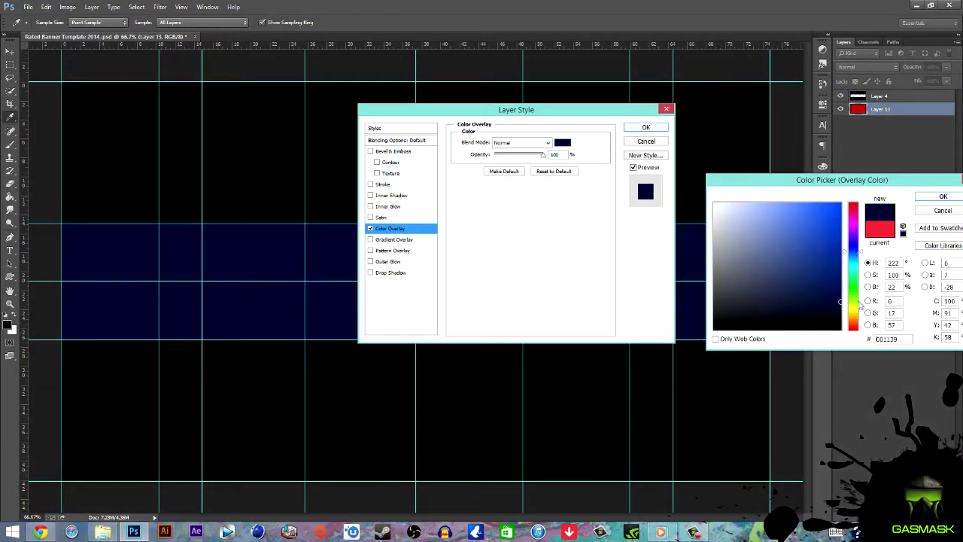
# Add an empty Layer 14 above the navy-overlaid Layer 13
pyautogui.press('Return')
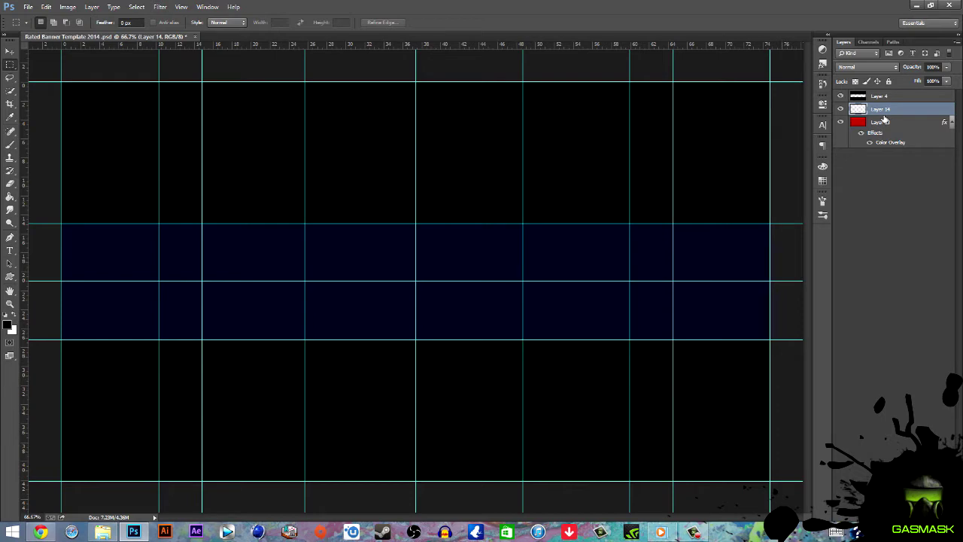
# Paint a bright blue brush stroke across the band, undo it, and begin opening a texture file
pyautogui.press('b')
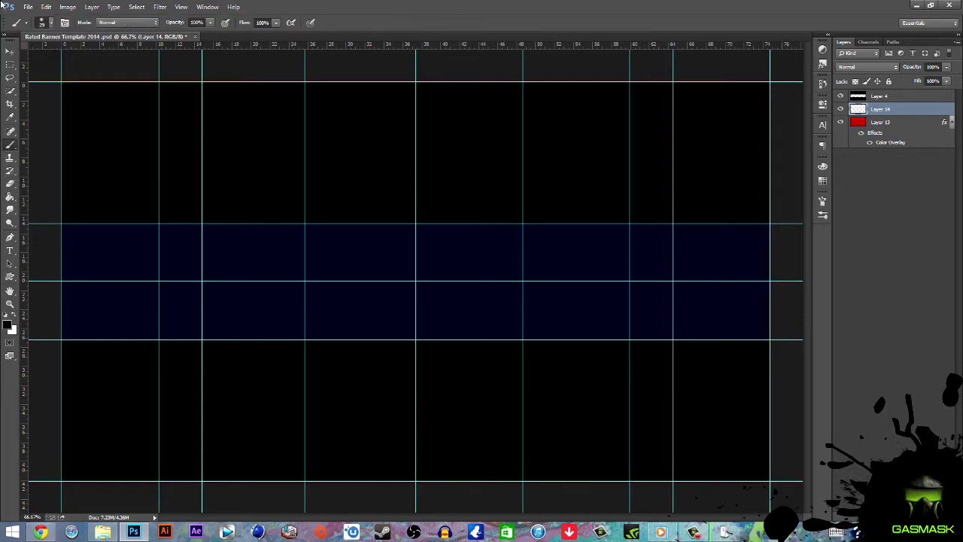
pyautogui.click(7, 324)
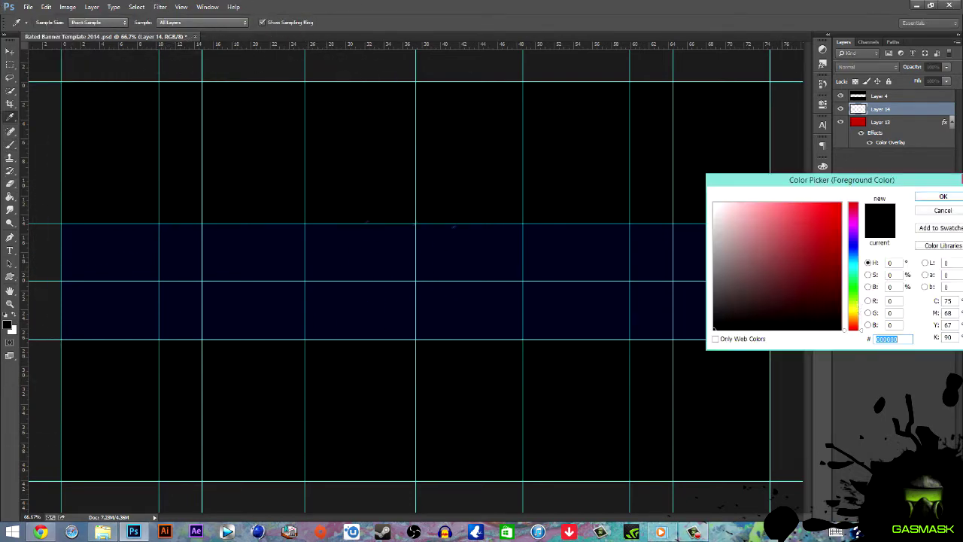
pyautogui.click(857, 325)
pyautogui.click(941, 196)
pyautogui.moveTo(203, 248); pyautogui.dragTo(429, 211)
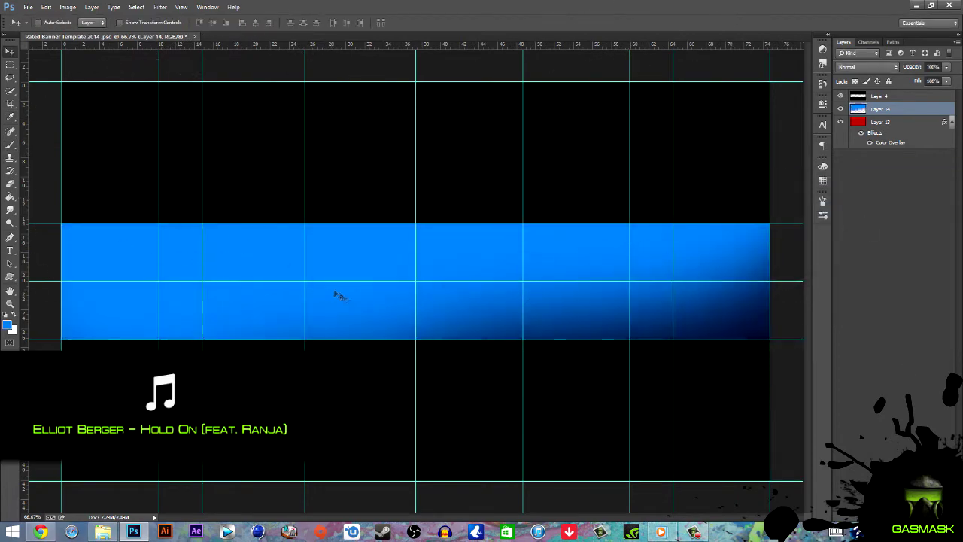
pyautogui.hotkey('ctrl', 'alt', 'z')
pyautogui.hotkey('ctrl', 'alt', 'z')
pyautogui.hotkey('ctrl', 'o')
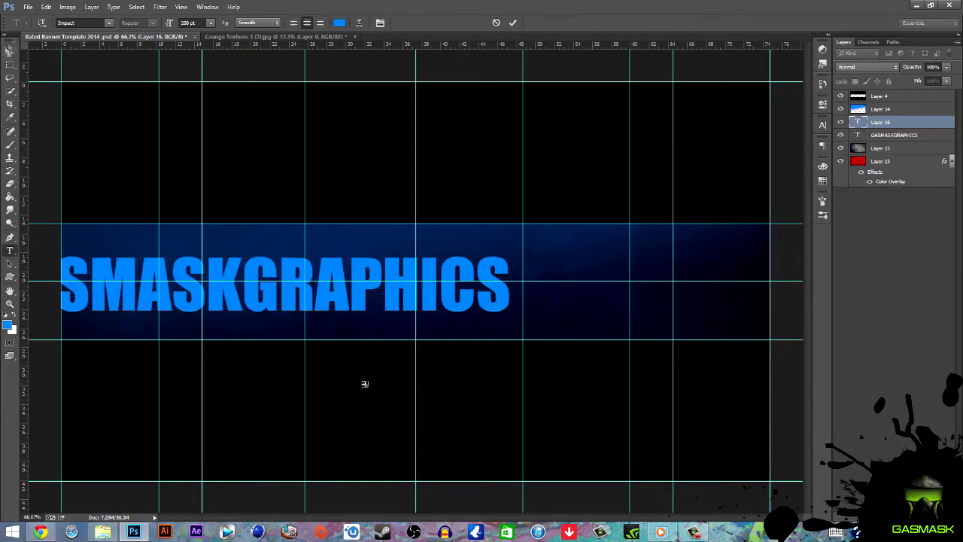
# Set the title font to Century Gothic with the word GASMASK in bold
pyautogui.click(109, 22)
pyautogui.scroll(-10, 151, 226)
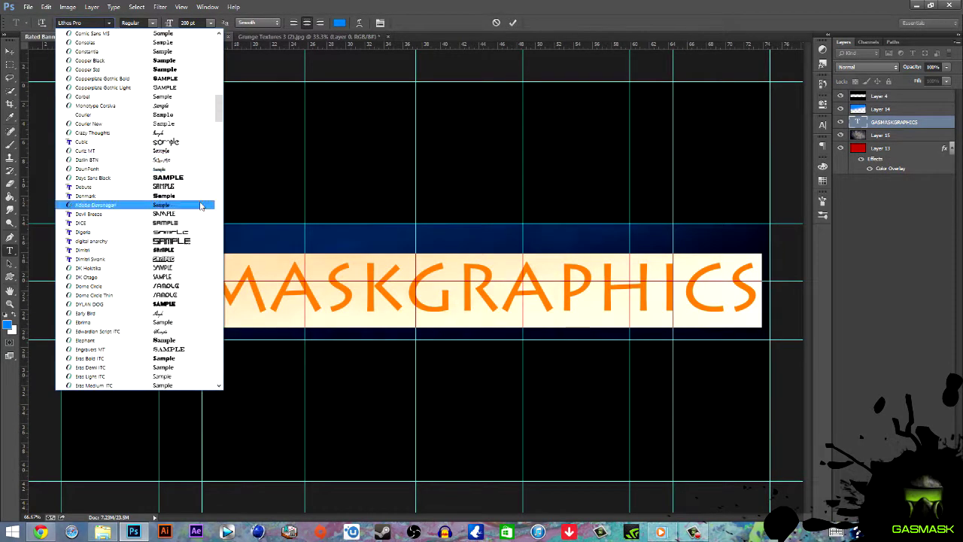
pyautogui.click(109, 22)
pyautogui.scroll(-2, 82, 23)
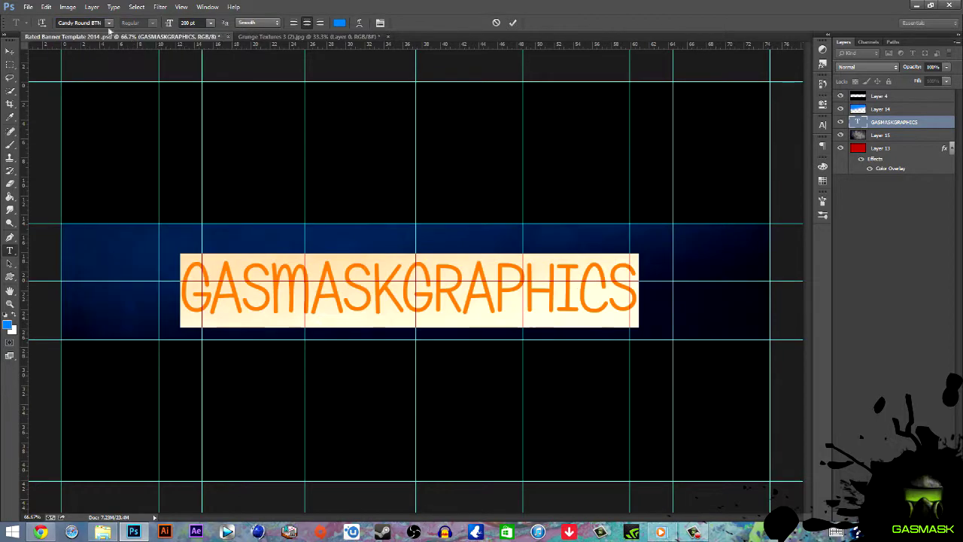
pyautogui.click(109, 22)
pyautogui.scroll(1, 113, 98)
pyautogui.click(94, 123)
pyautogui.moveTo(78, 290); pyautogui.dragTo(405, 290)
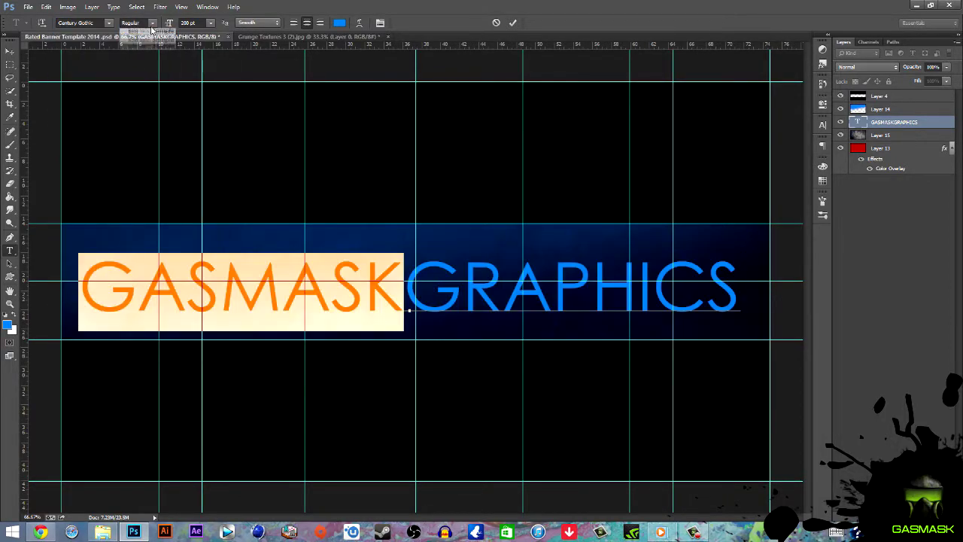
pyautogui.click(139, 23)
pyautogui.click(512, 22)
# Scale the title down to the band's centre and browse to the Rated Pack folder
pyautogui.hotkey('ctrl', 't')
pyautogui.moveTo(742, 326); pyautogui.dragTo(576, 298)
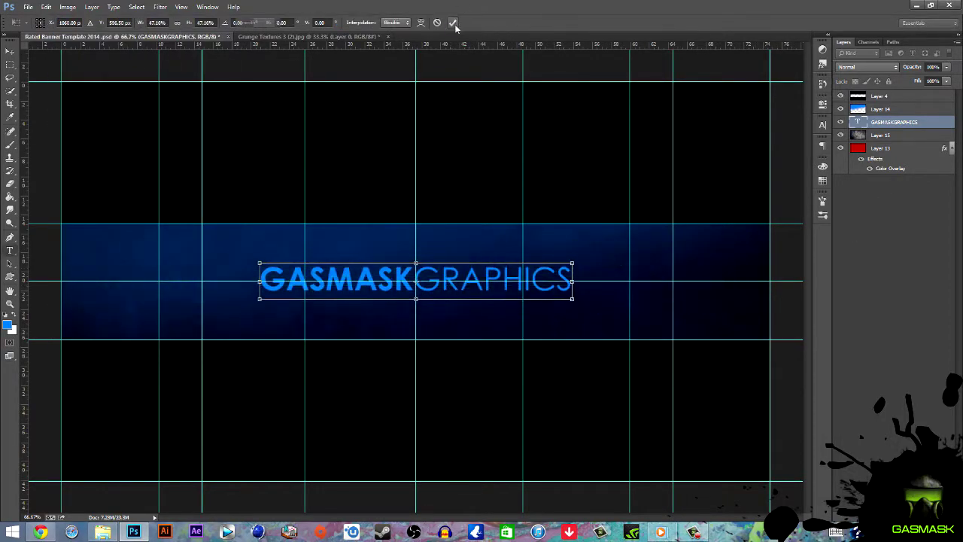
pyautogui.press('Return')
pyautogui.click(28, 7)
pyautogui.click(50, 33)
pyautogui.click(199, 24)
# Open Rated layer Styles.psd, paste its RATED CHROME 2 style onto the title, then undo it
pyautogui.doubleClick(189, 207)
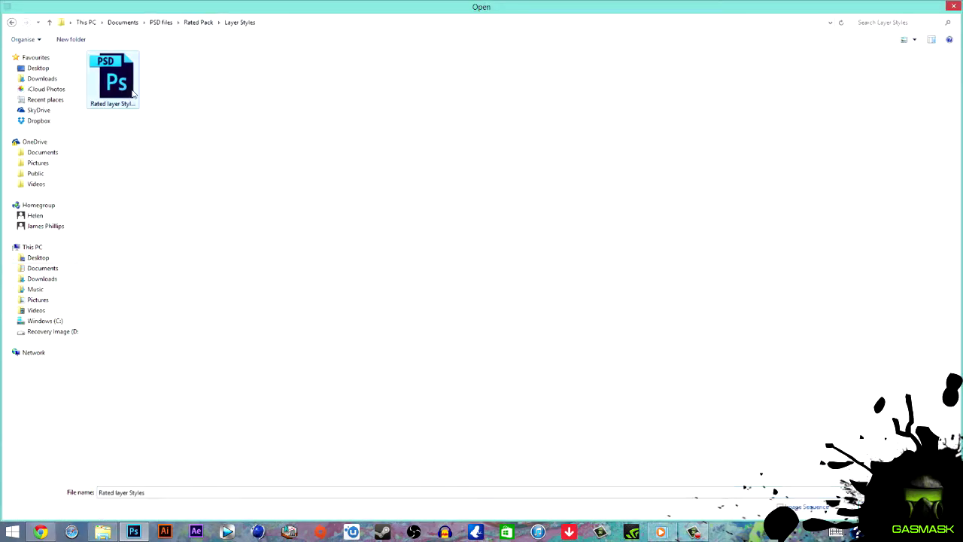
pyautogui.doubleClick(112, 79)
pyautogui.rightClick(899, 121)
pyautogui.click(835, 462)
pyautogui.hotkey('ctrl', 'Tab')
pyautogui.rightClick(894, 122)
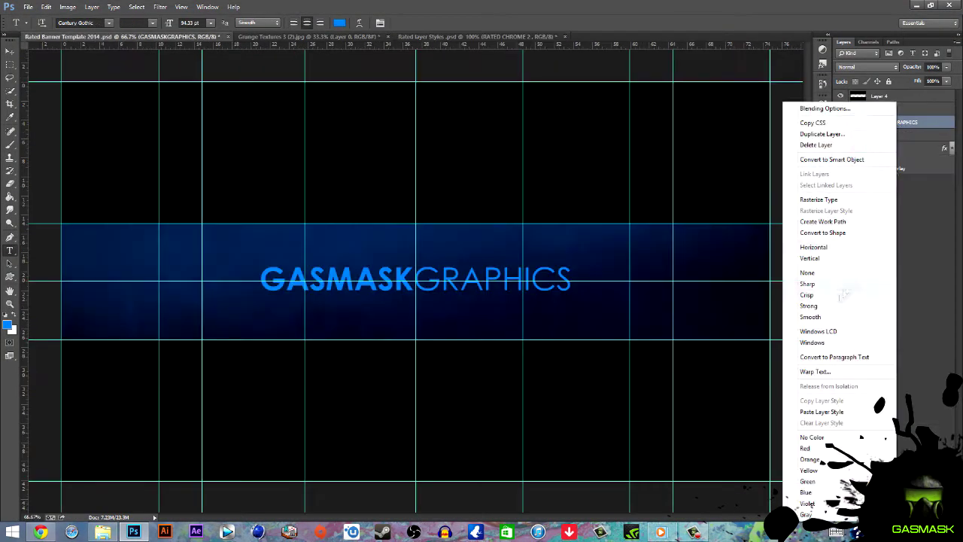
pyautogui.click(827, 456)
pyautogui.hotkey('ctrl', 'z')
# Copy the chrome layer style again and paste it onto the GASMASKGRAPHICS title
pyautogui.hotkey('ctrl', 'shift', 'Tab')
pyautogui.rightClick(916, 101)
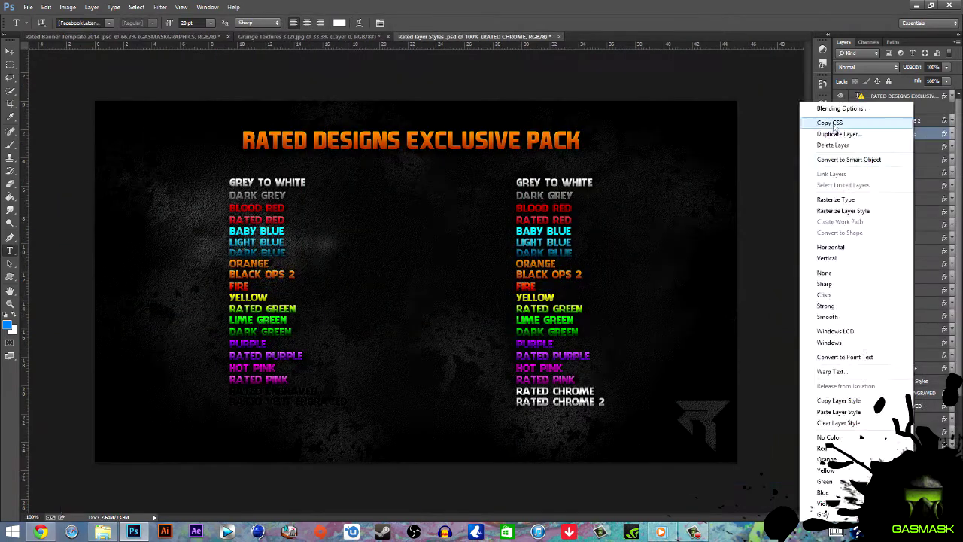
pyautogui.click(836, 444)
pyautogui.hotkey('ctrl', 'Tab')
pyautogui.rightClick(896, 122)
pyautogui.click(851, 408)
pyautogui.hotkey('ctrl', 'z')
pyautogui.hotkey('ctrl', 'shift', 'Tab')
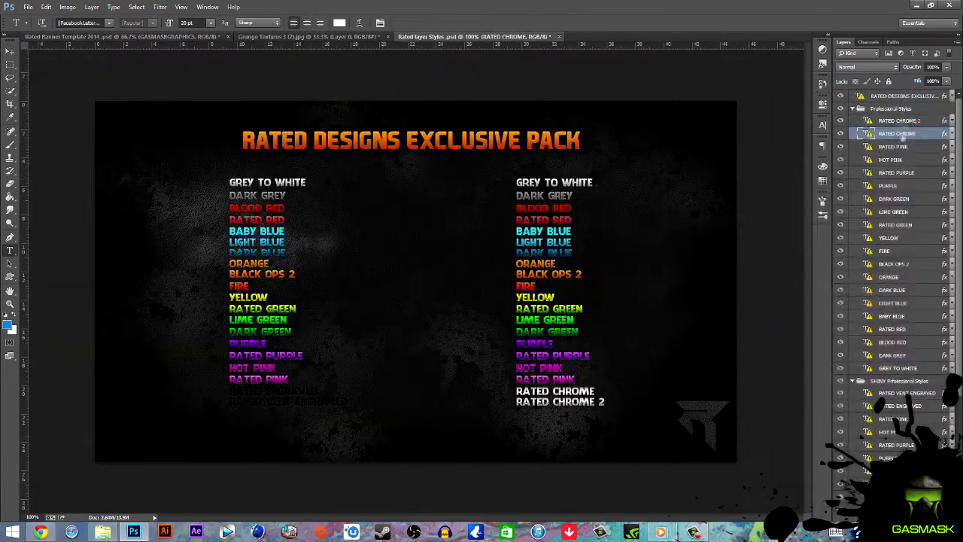
pyautogui.rightClick(899, 120)
pyautogui.hotkey('ctrl', 'Tab')
pyautogui.click(842, 412)
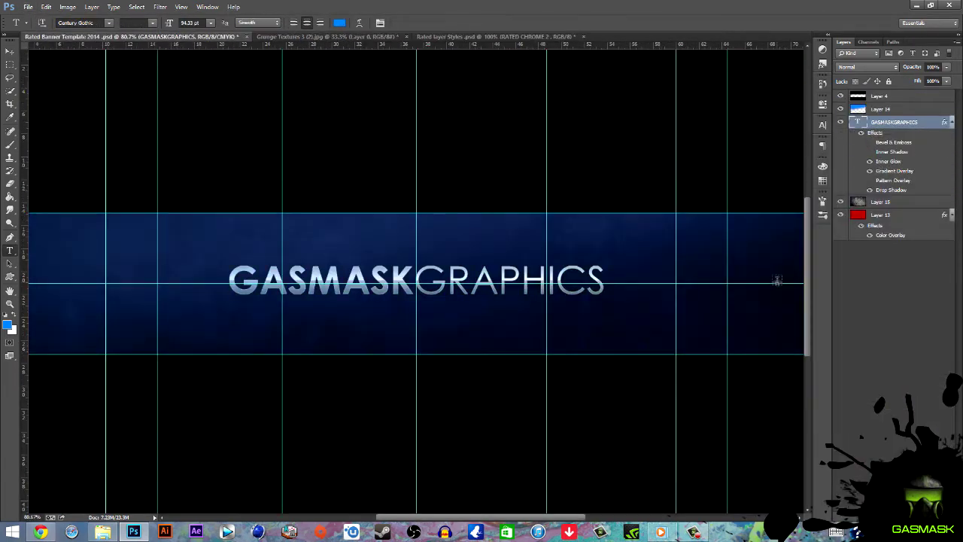
# Shrink the chrome title slightly and change its font to Nero
pyautogui.hotkey('ctrl', 't')
pyautogui.moveTo(617, 301); pyautogui.dragTo(547, 298)
pyautogui.press('Return')
pyautogui.scroll(5, 404, 342)
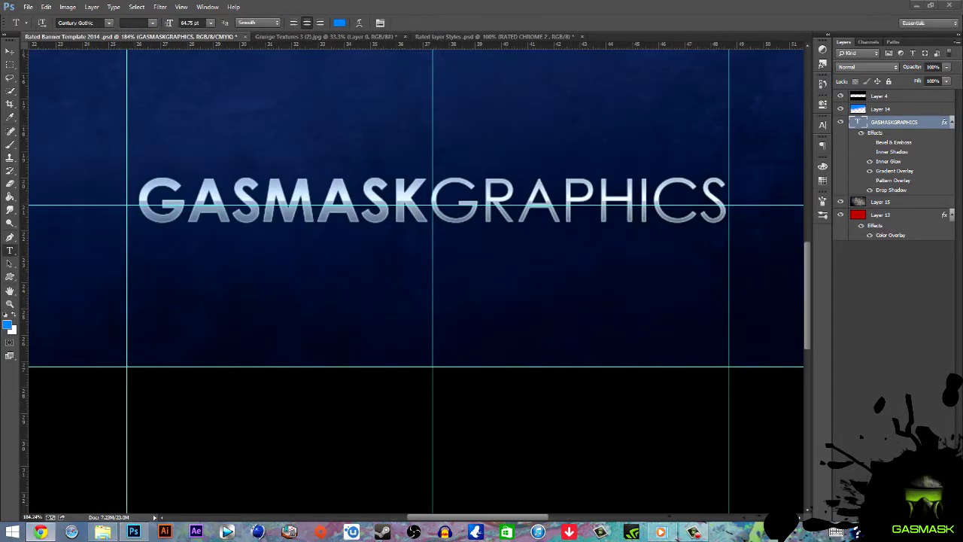
pyautogui.click(109, 23)
pyautogui.scroll(-10, 183, 317)
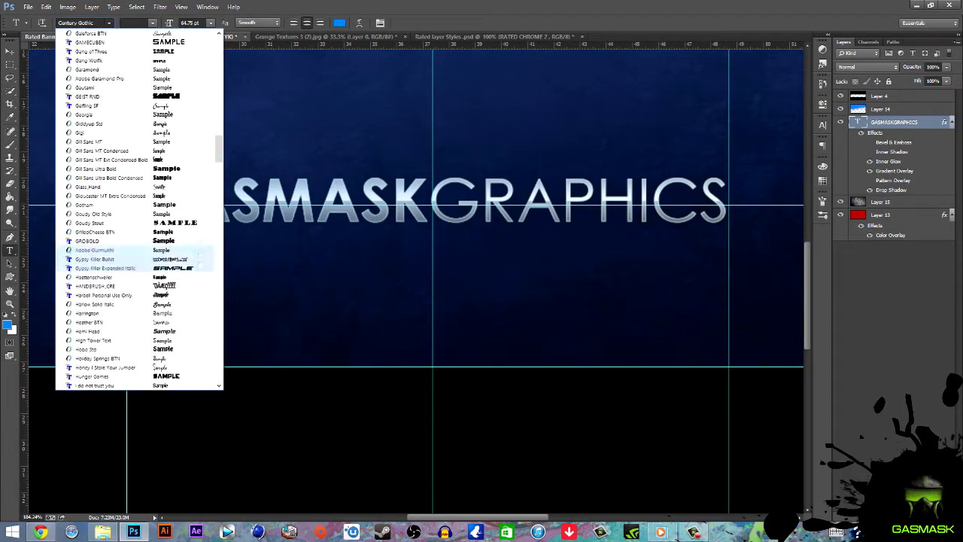
pyautogui.scroll(-5, 142, 348)
pyautogui.scroll(-3, 173, 294)
pyautogui.click(174, 265)
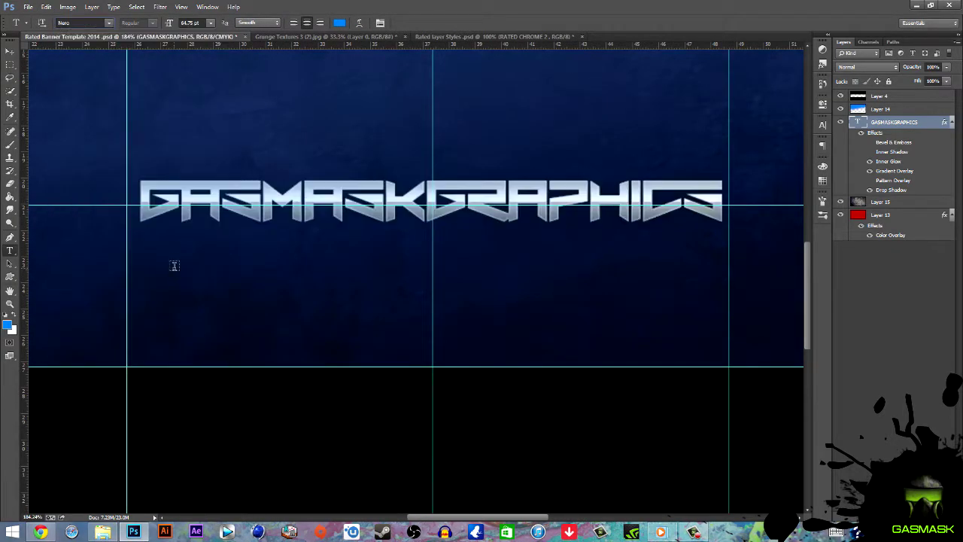
# Edit the colours of the title's Gradient Overlay effect
pyautogui.doubleClick(926, 142)
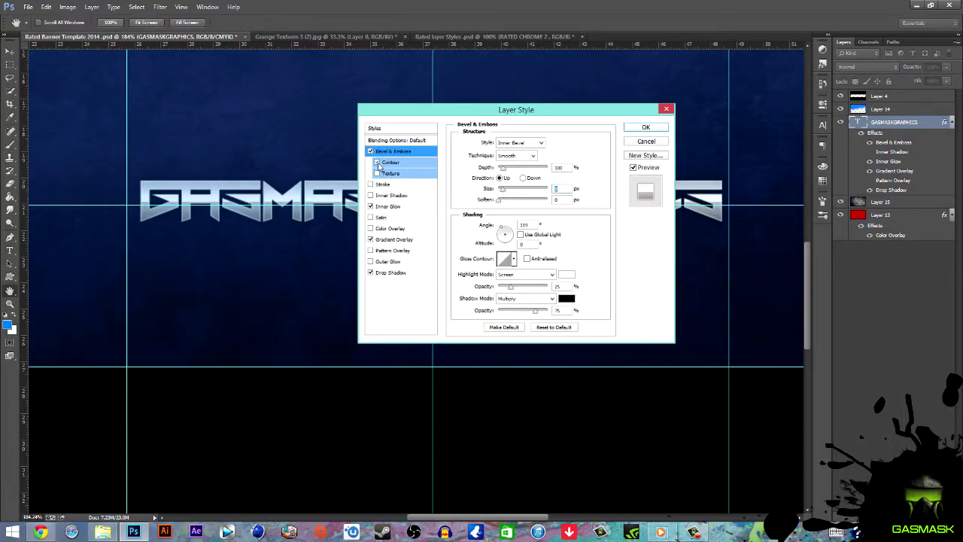
pyautogui.click(394, 239)
pyautogui.click(523, 167)
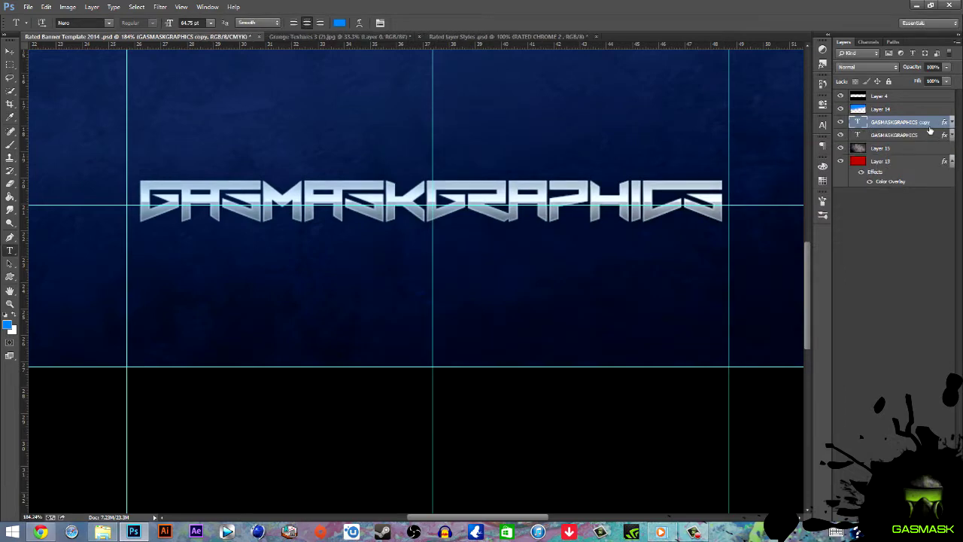
# Rasterize the title copy layer's style and give it a navy Color Overlay
pyautogui.rightClick(903, 122)
pyautogui.click(810, 211)
pyautogui.doubleClick(918, 122)
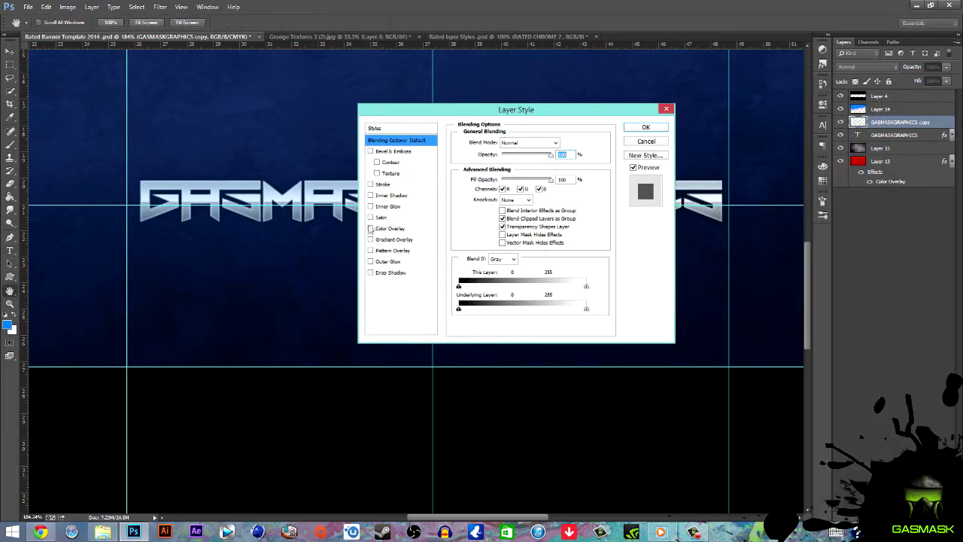
pyautogui.click(390, 228)
pyautogui.click(562, 142)
pyautogui.click(941, 189)
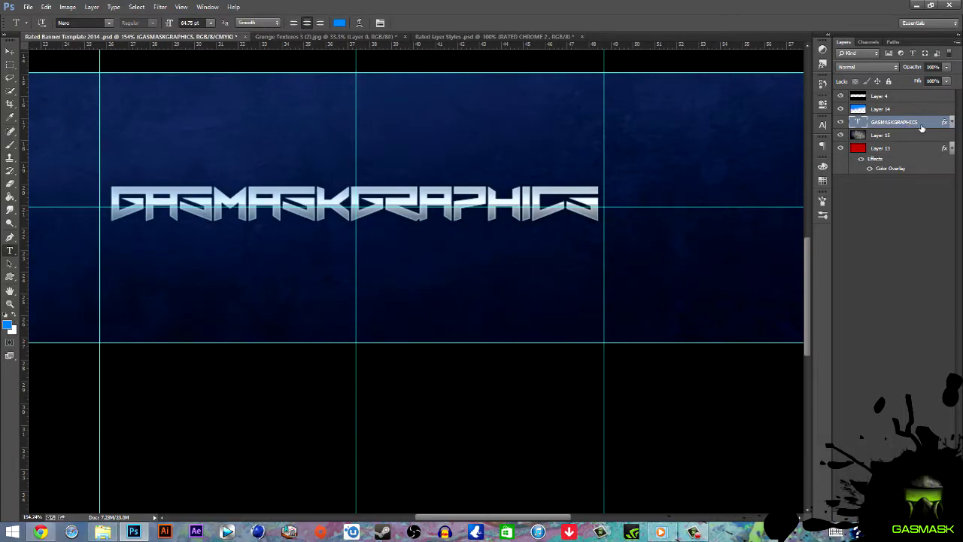
# Try a thin font, set the title to Trebuchet MS, and select the word GASMASK
pyautogui.click(109, 23)
pyautogui.click(139, 376)
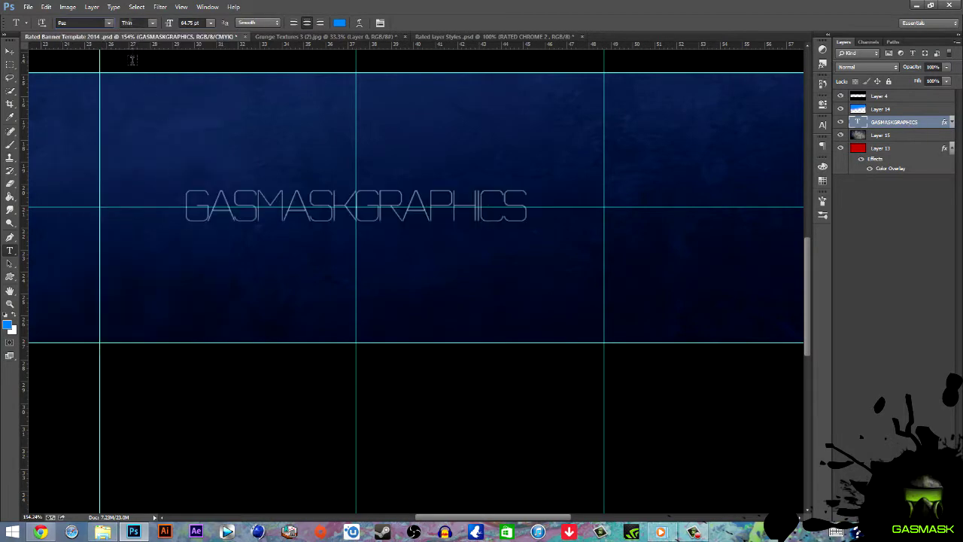
pyautogui.click(109, 22)
pyautogui.click(161, 310)
pyautogui.click(109, 23)
pyautogui.scroll(3, 139, 226)
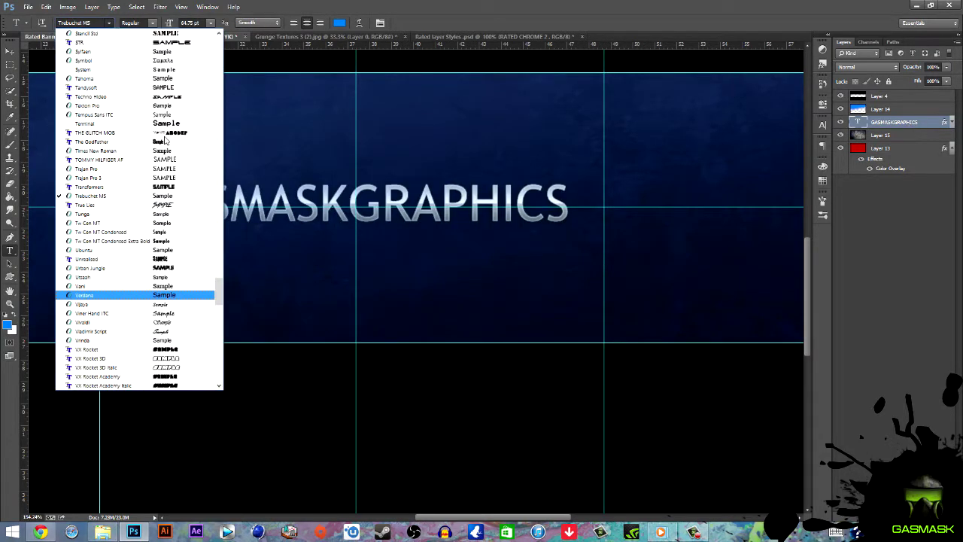
pyautogui.moveTo(355, 215); pyautogui.dragTo(202, 214)
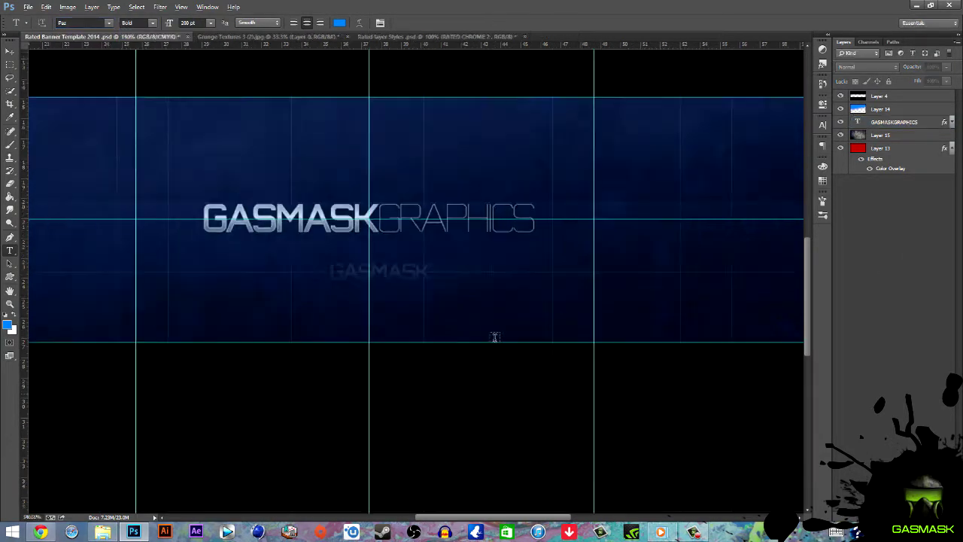
pyautogui.scroll(-3, 494, 338)
# Give the title layer a dark blue Color Overlay
pyautogui.rightClick(904, 122)
pyautogui.click(860, 108)
pyautogui.click(380, 226)
pyautogui.click(555, 143)
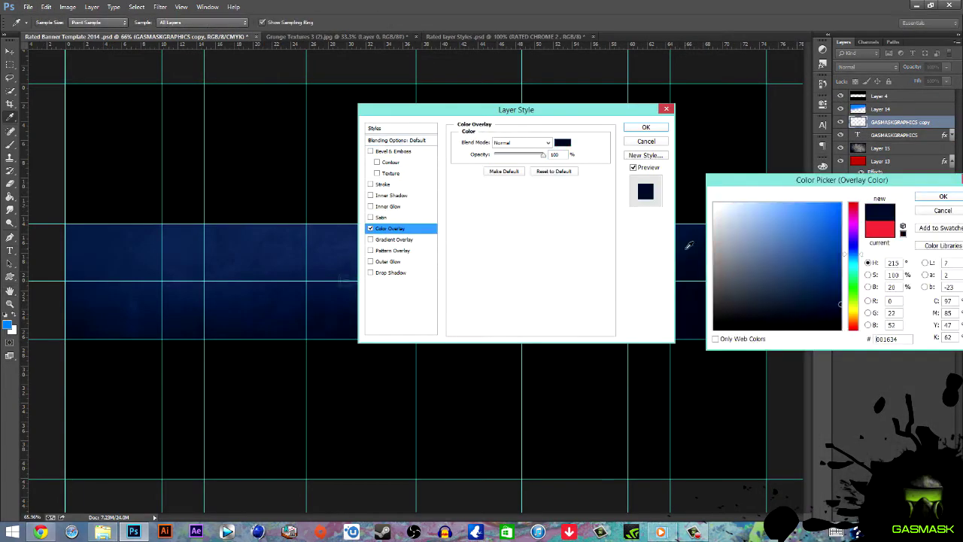
pyautogui.click(942, 194)
pyautogui.moveTo(527, 113); pyautogui.dragTo(477, 336)
pyautogui.press('Return')
pyautogui.scroll(3, 368, 353)
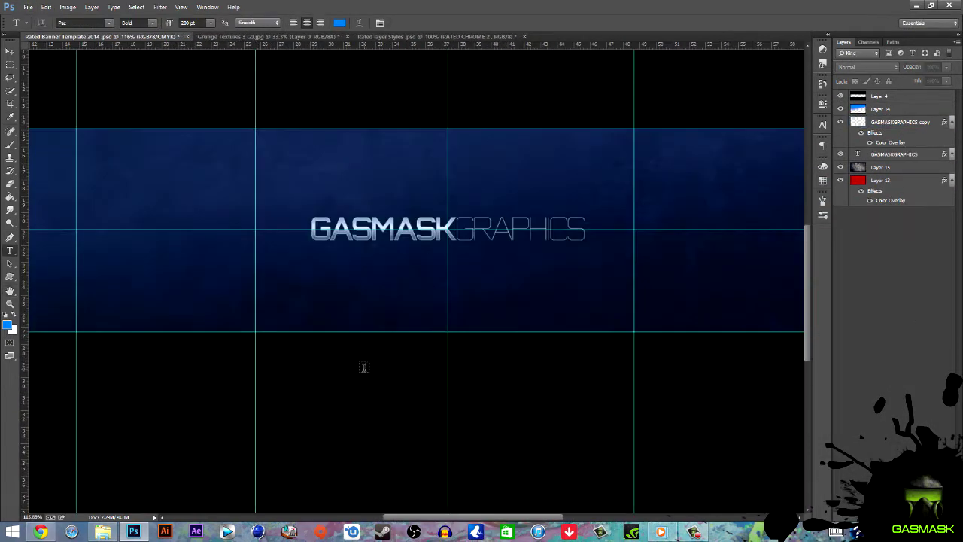
pyautogui.scroll(-1, 575, 345)
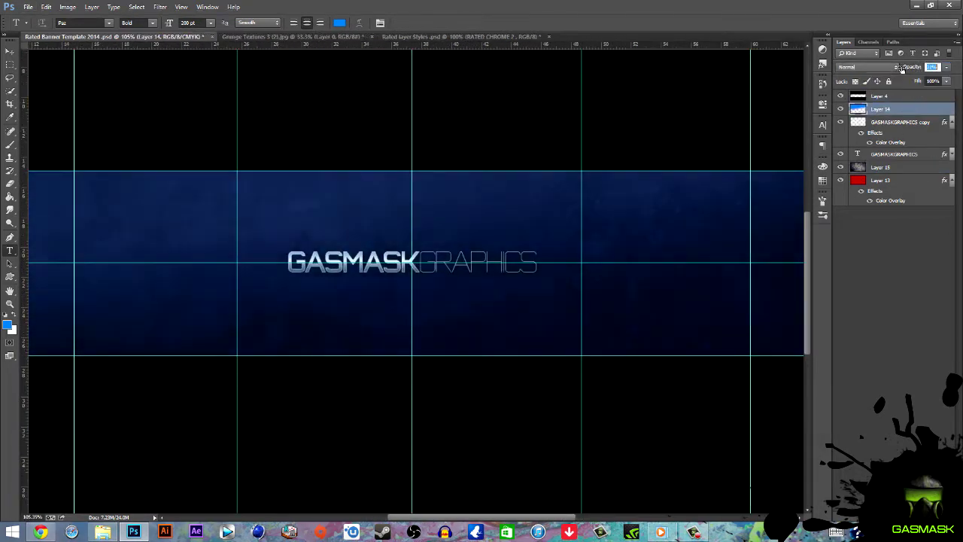
# Draw a horizontal line beside the title, duplicate it, and give it the chrome style
pyautogui.rightClick(10, 277)
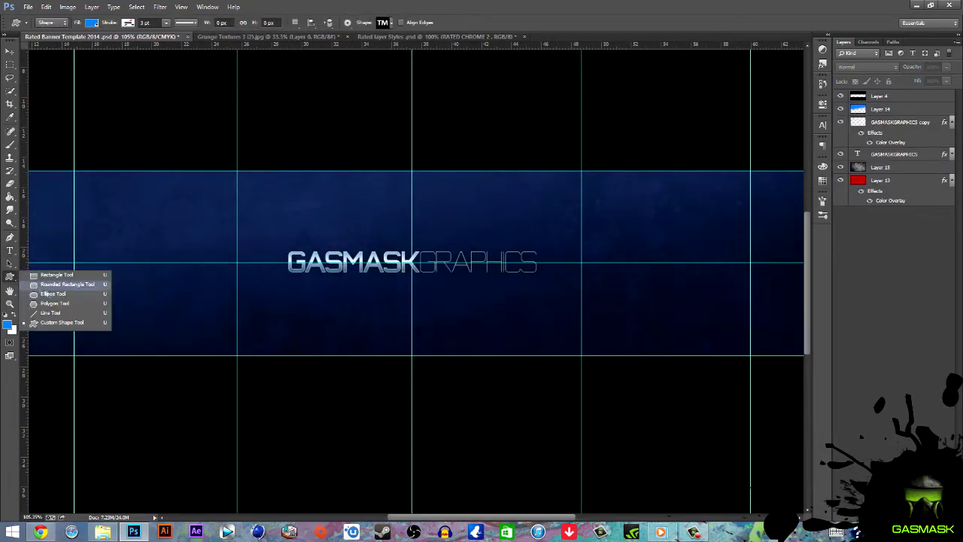
pyautogui.click(53, 316)
pyautogui.scroll(2, 181, 263)
pyautogui.moveTo(268, 261); pyautogui.dragTo(800, 261)
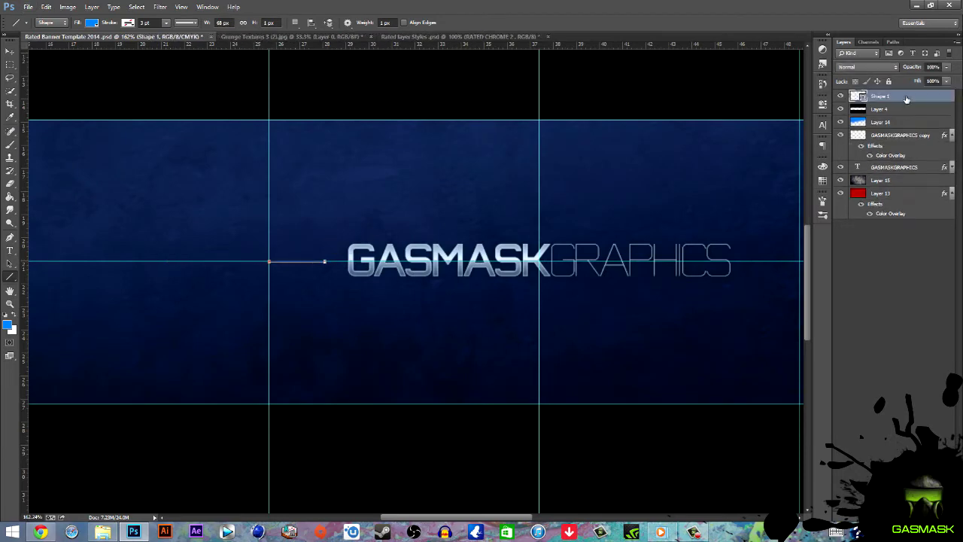
pyautogui.hotkey('ctrl', 'j')
pyautogui.press('v')
pyautogui.hscroll(3, 452, 301)
pyautogui.moveTo(896, 189); pyautogui.dragTo(881, 175)
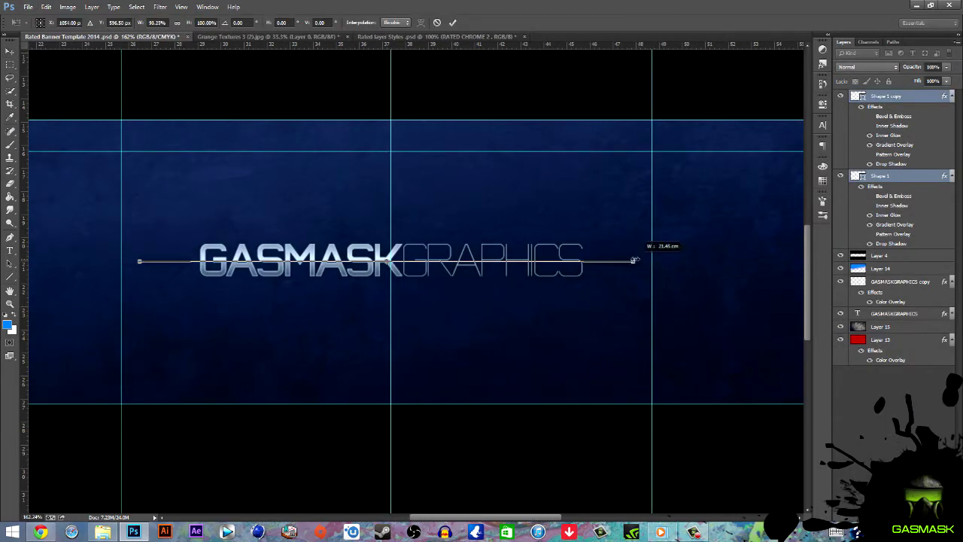
# Select the title and its chrome copy layer and nudge them up slightly
pyautogui.scroll(5, 606, 311)
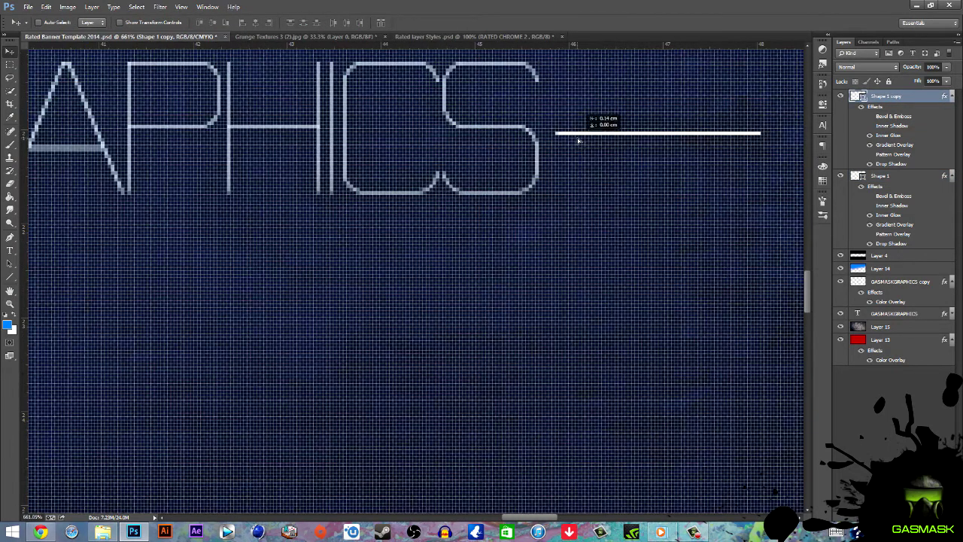
pyautogui.scroll(-6, 576, 142)
pyautogui.scroll(2, 444, 309)
pyautogui.hotkey('ctrl', '[')
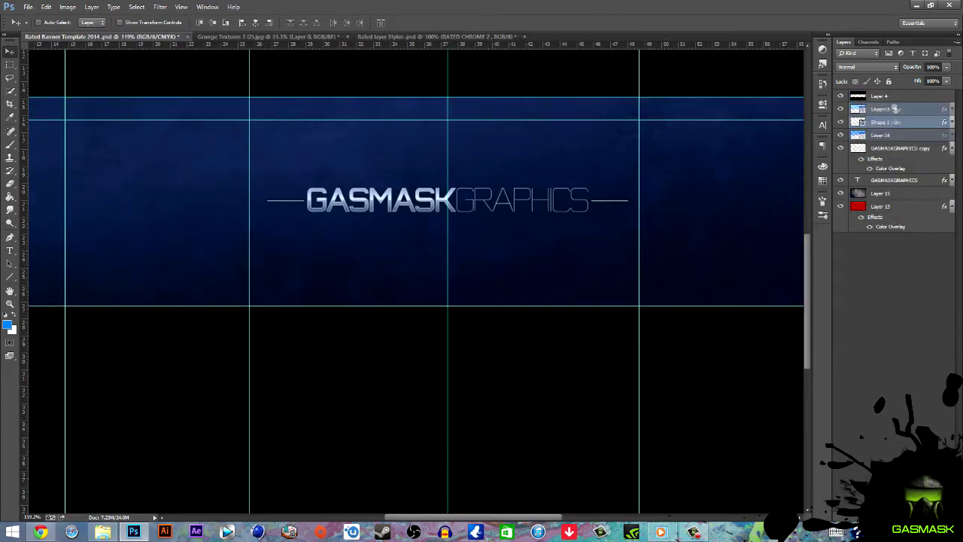
pyautogui.click(952, 149)
pyautogui.keyDown('ctrl'); pyautogui.click(895, 161); pyautogui.keyUp('ctrl')
pyautogui.hotkey('shift', 'Up')
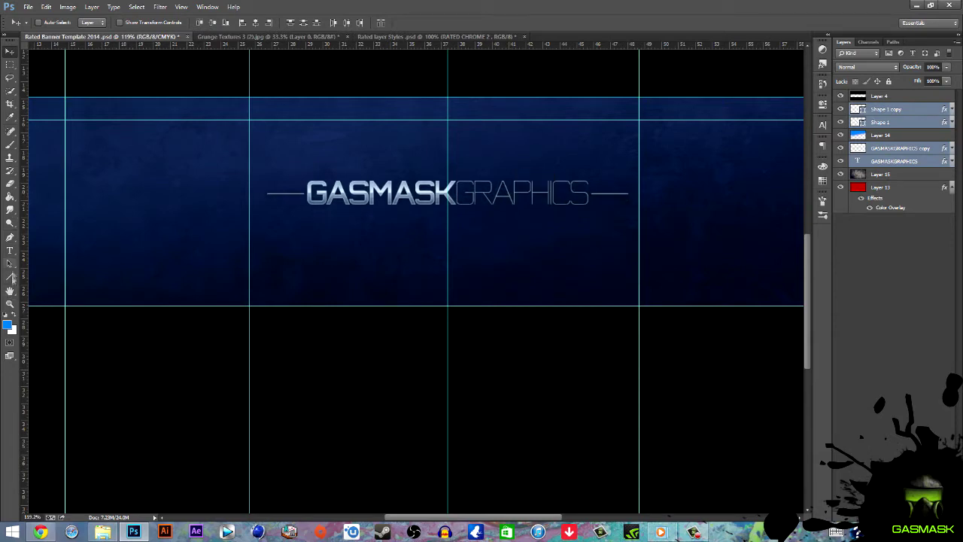
# Draw a bar across the band below the title and give it a drop shadow
pyautogui.moveTo(636, 260); pyautogui.dragTo(639, 271)
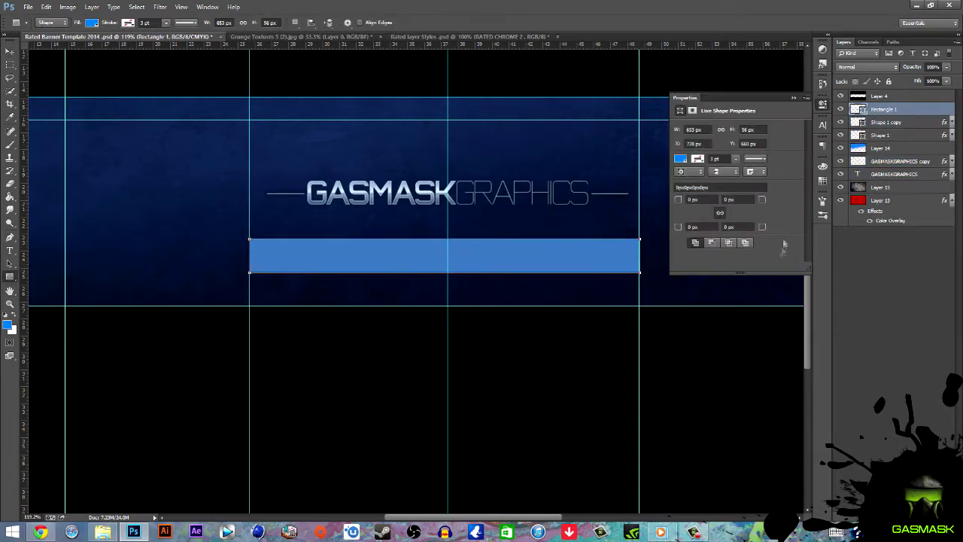
pyautogui.doubleClick(903, 109)
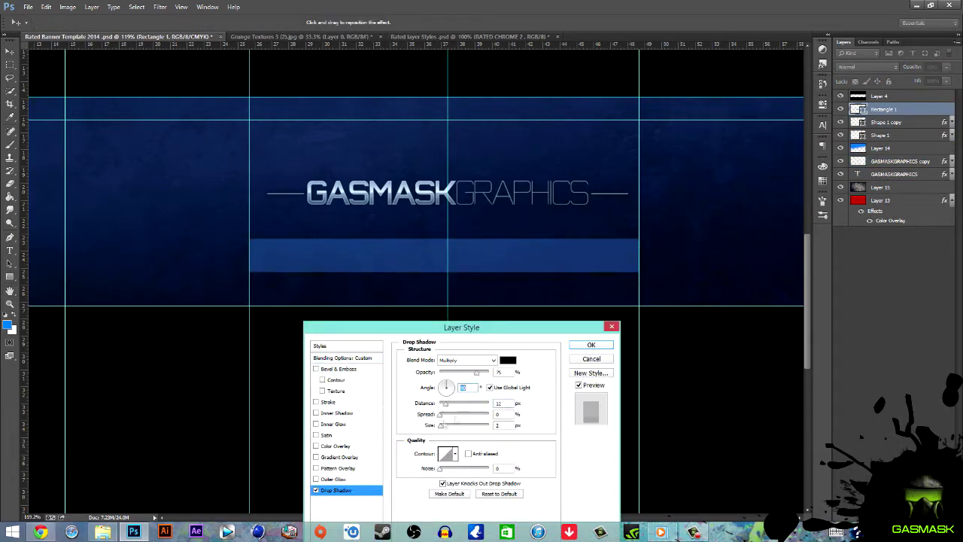
pyautogui.press('Return')
# Fade the bar to 9% opacity and soft-erase part of it with a large brush
pyautogui.moveTo(881, 206); pyautogui.dragTo(896, 203)
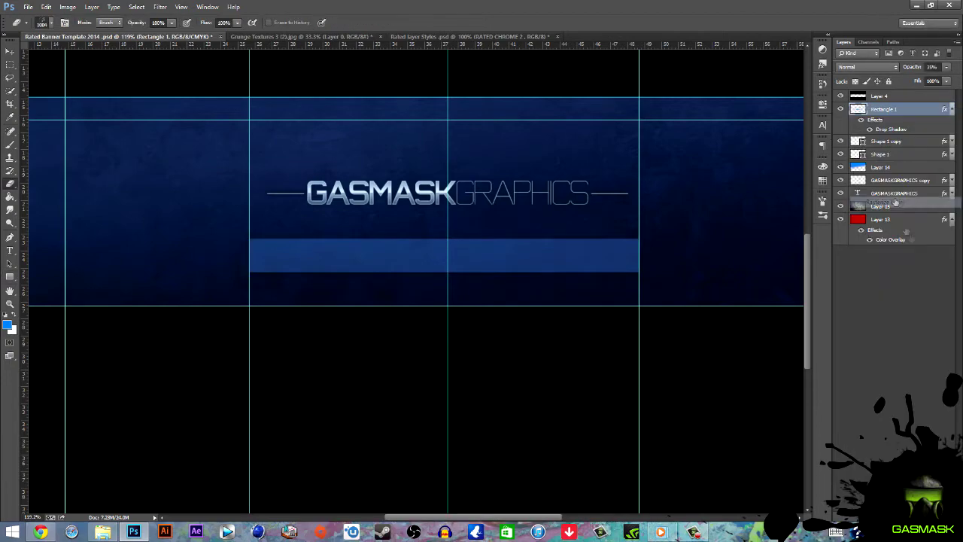
pyautogui.click(43, 23)
pyautogui.doubleClick(113, 134)
pyautogui.click(43, 23)
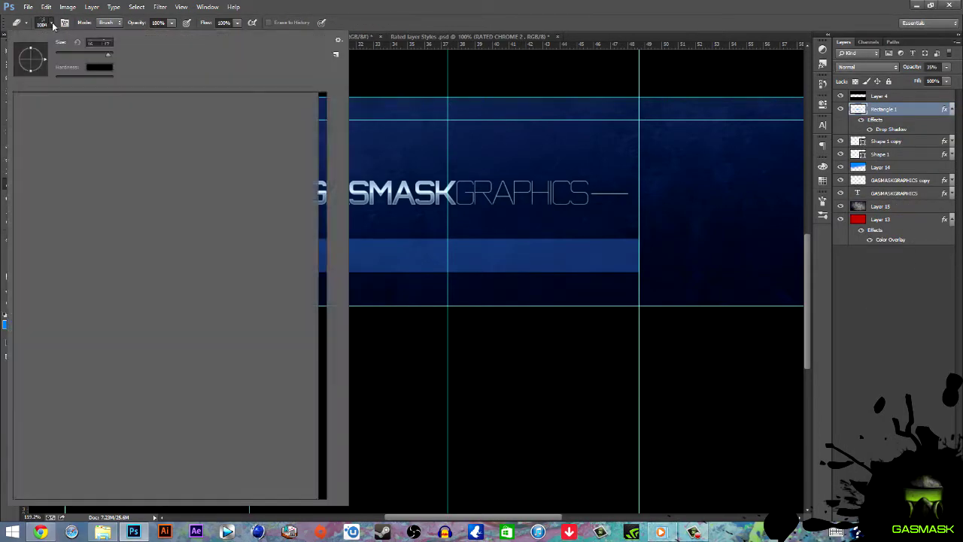
pyautogui.press('Return')
pyautogui.moveTo(912, 66); pyautogui.dragTo(888, 66)
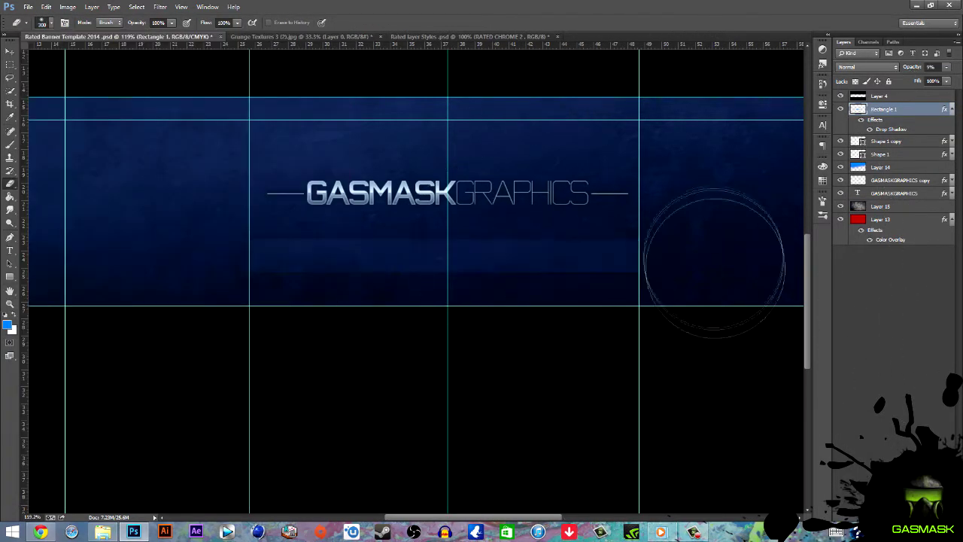
# Place Rated Flare 11.png across the top of the banner at 48% opacity
pyautogui.click(28, 7)
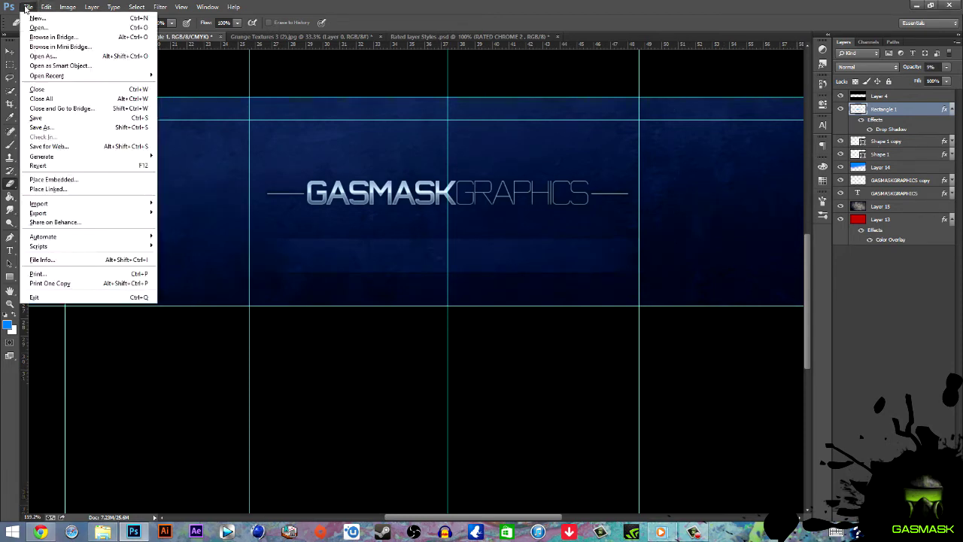
pyautogui.click(34, 28)
pyautogui.click(198, 22)
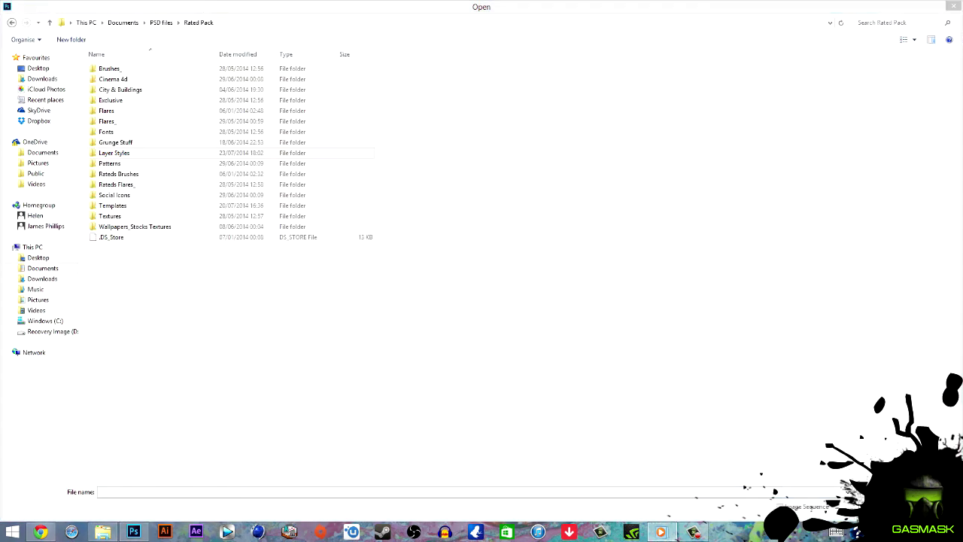
pyautogui.doubleClick(106, 112)
pyautogui.doubleClick(700, 83)
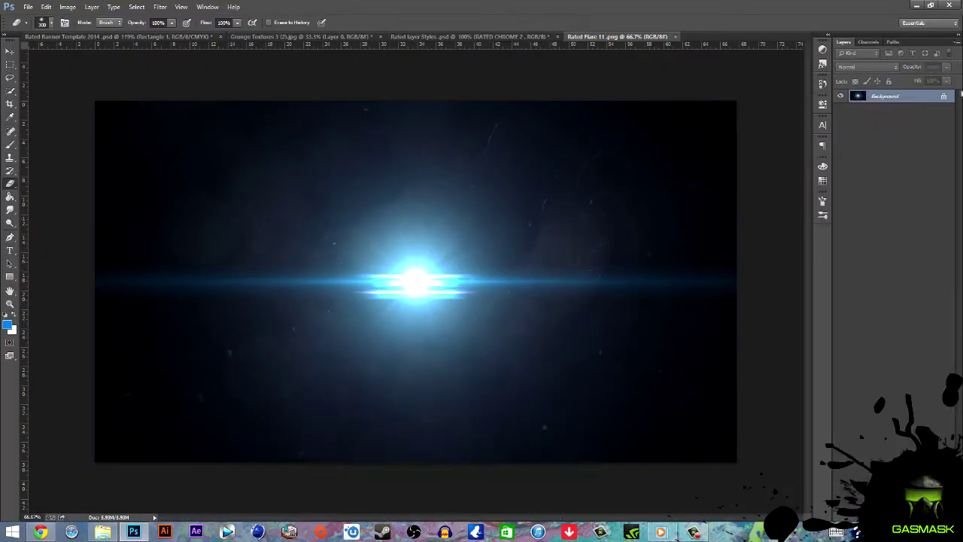
pyautogui.moveTo(879, 95)
pyautogui.mouseDown()
pyautogui.moveTo(452, 226)
pyautogui.moveTo(565, 124)
pyautogui.mouseUp()
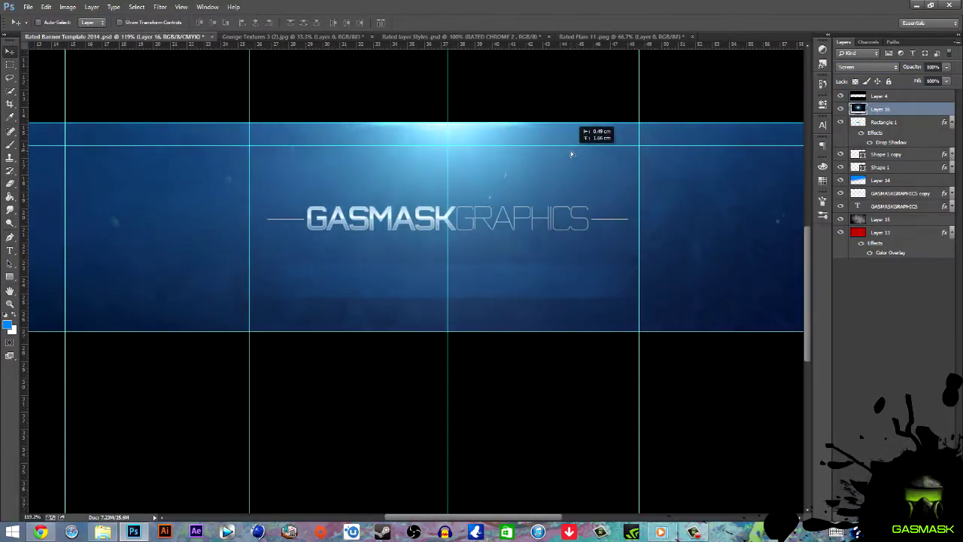
pyautogui.write('48')
# Bring the Facebook, YouTube and Behance icons from Rated Social Icons 2014.psd onto the bar
pyautogui.hotkey('ctrl', 'o')
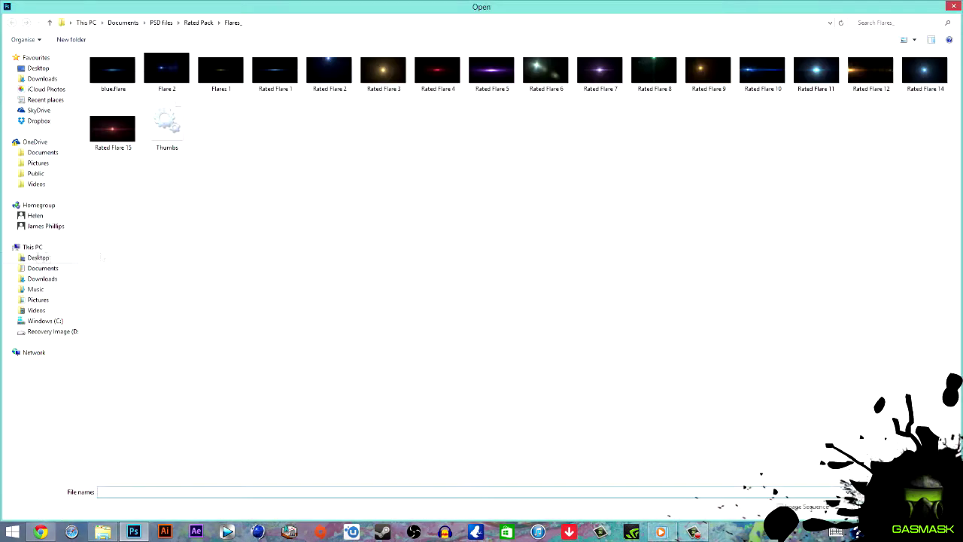
pyautogui.click(204, 22)
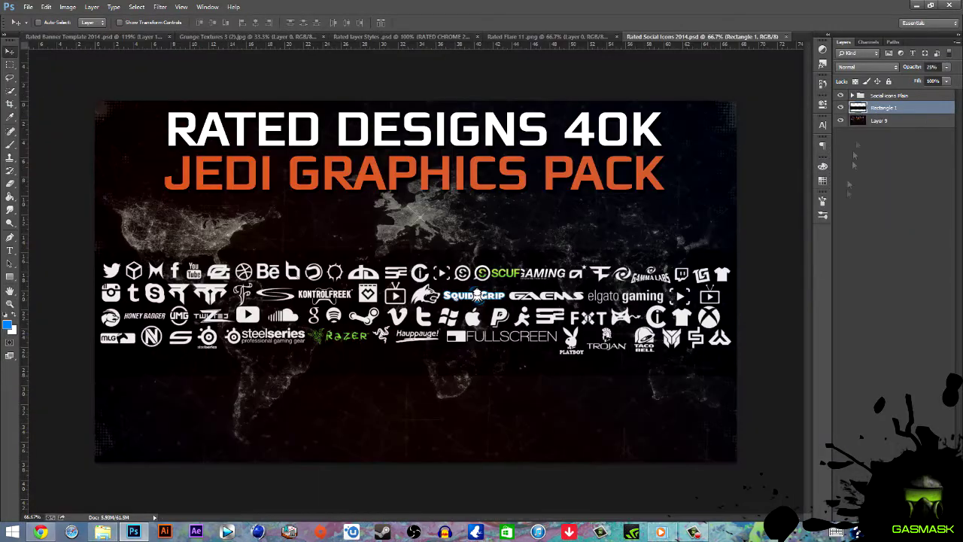
pyautogui.click(853, 95)
pyautogui.scroll(-10, 862, 436)
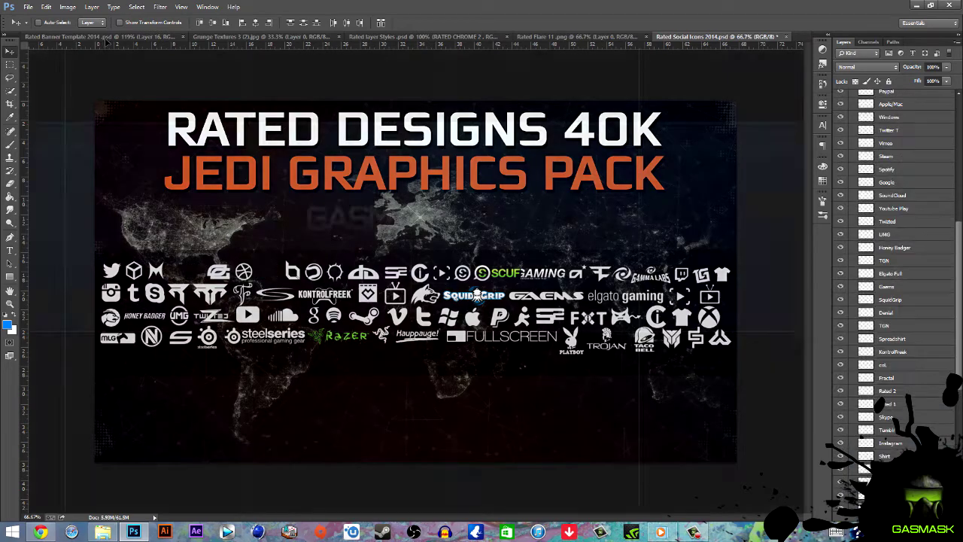
pyautogui.moveTo(882, 438); pyautogui.dragTo(842, 351)
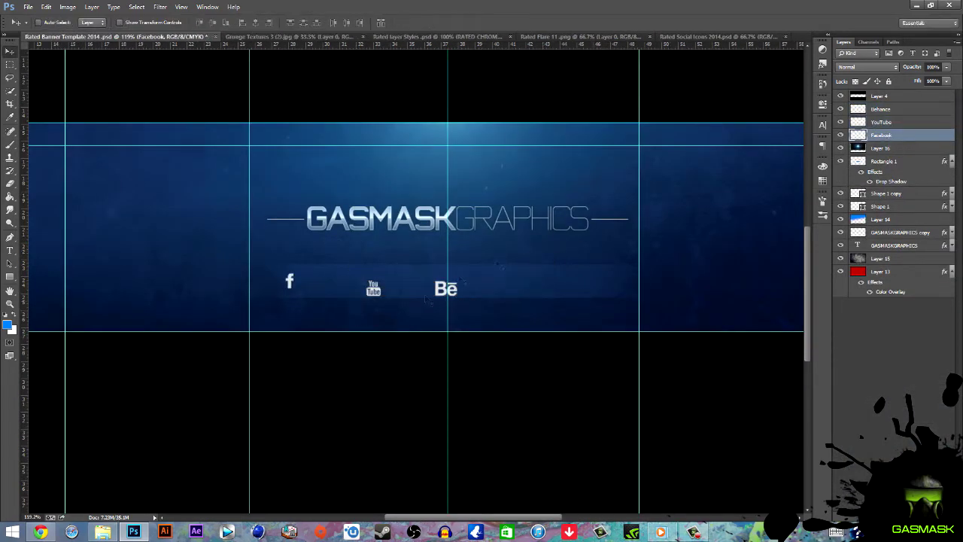
# Shift the YouTube icon slightly right and shrink the Behance icon to about 78%
pyautogui.click(901, 125)
pyautogui.hotkey('ctrl', 't')
pyautogui.moveTo(442, 280); pyautogui.dragTo(449, 280)
pyautogui.click(882, 109)
pyautogui.hotkey('ctrl', 't')
pyautogui.moveTo(555, 270); pyautogui.dragTo(551, 273)
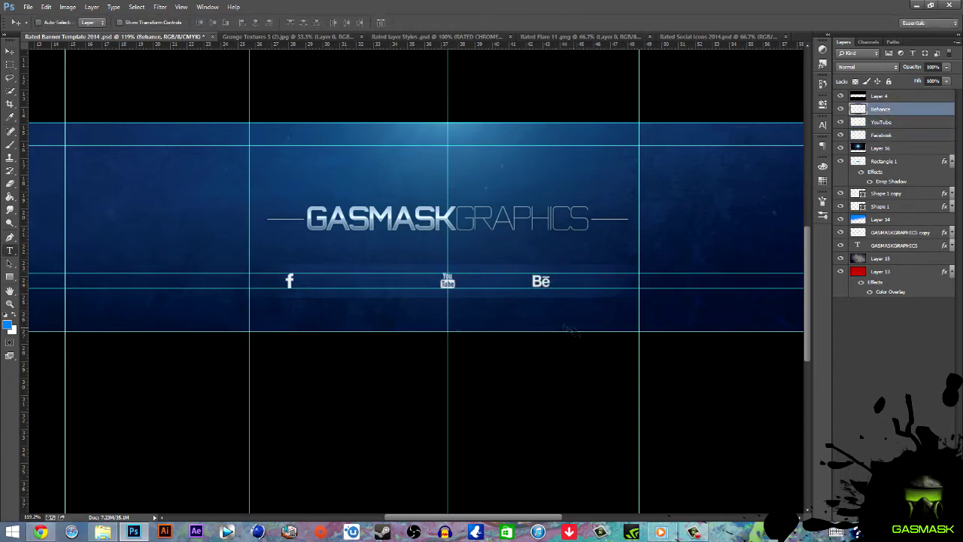
# Add the creator's name as 24 pt text on the bar with the pasted chrome style
pyautogui.press('t')
pyautogui.click(286, 280)
pyautogui.hotkey('ctrl', 'a')
pyautogui.click(212, 23)
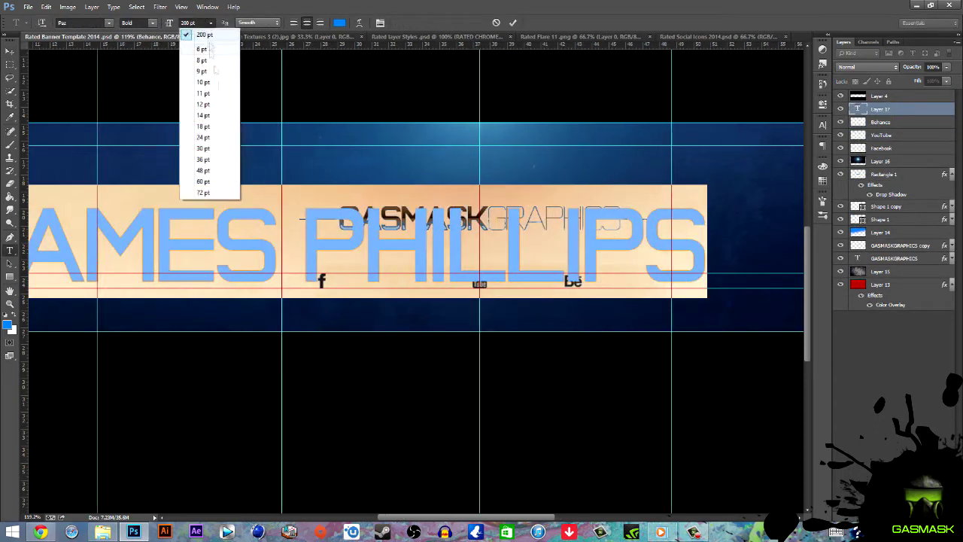
pyautogui.click(203, 137)
pyautogui.rightClick(887, 109)
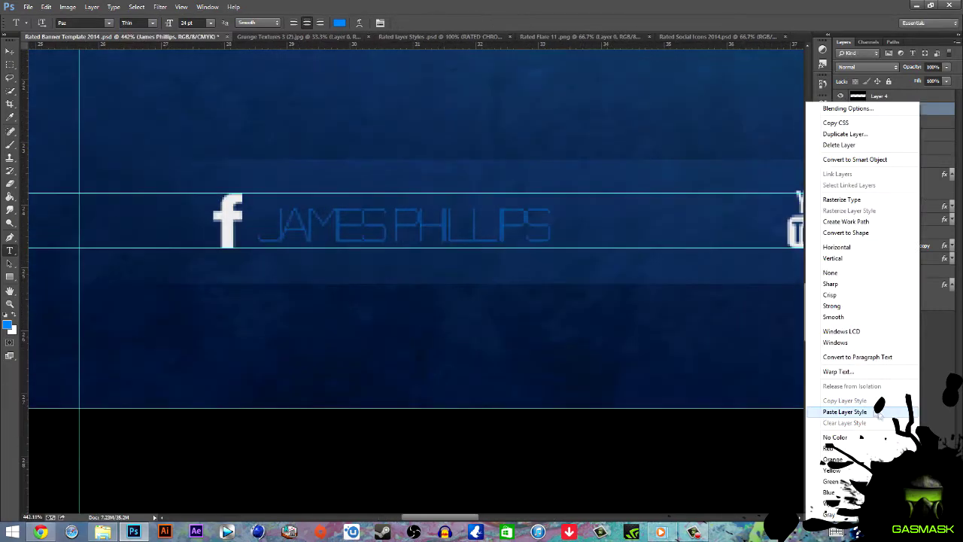
pyautogui.click(851, 409)
# Paste the chrome layer style onto the Facebook, YouTube and Behance icons
pyautogui.click(10, 51)
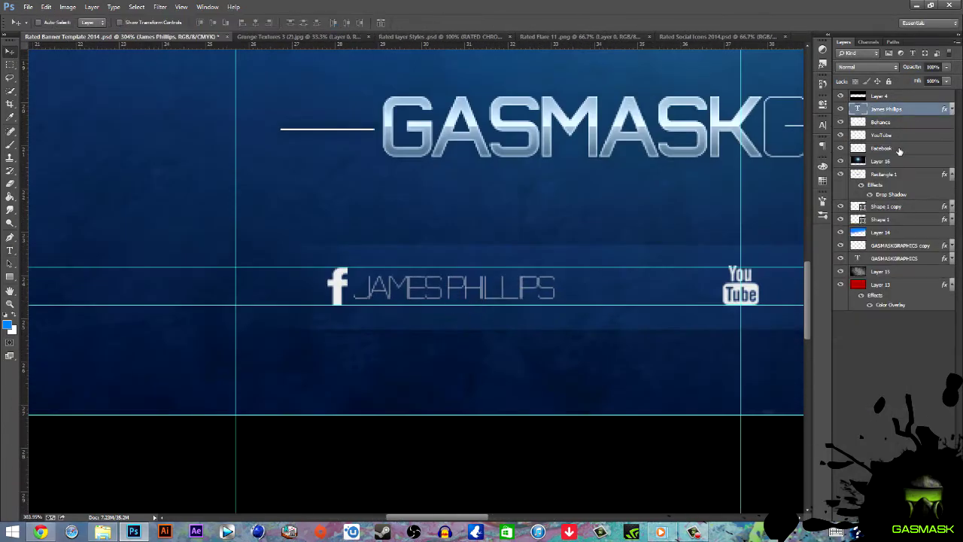
pyautogui.click(881, 122)
pyautogui.keyDown('shift'); pyautogui.click(880, 147); pyautogui.keyUp('shift')
pyautogui.rightClick(880, 147)
pyautogui.click(854, 447)
pyautogui.click(950, 225)
# Duplicate the name text layer and widen its letter spacing
pyautogui.hotkey('ctrl', 'j')
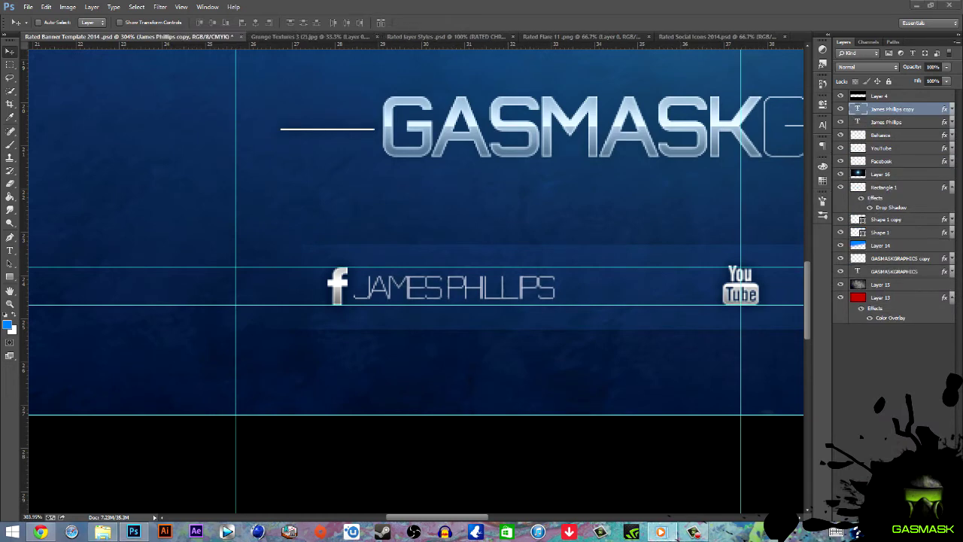
pyautogui.press('t')
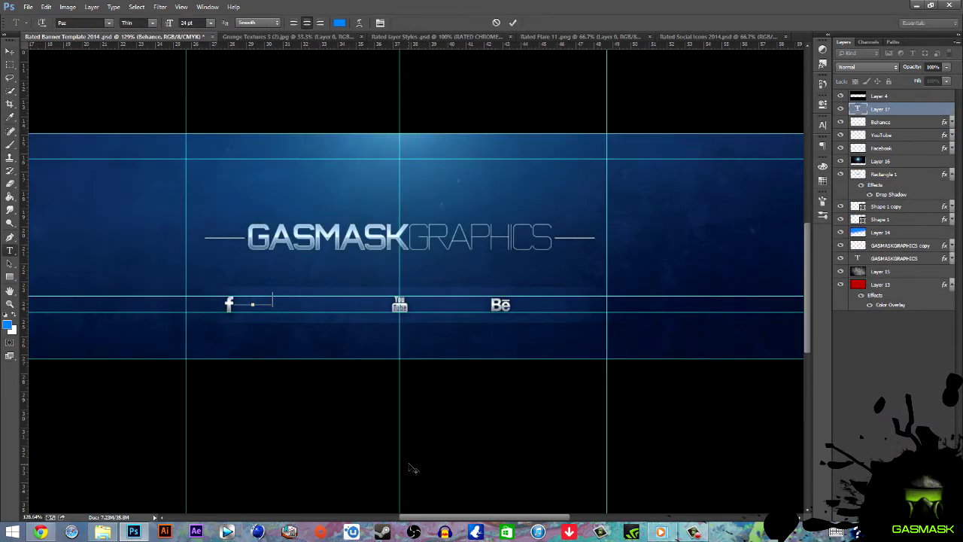
pyautogui.click(266, 310)
pyautogui.click(823, 125)
pyautogui.click(803, 156)
pyautogui.click(798, 268)
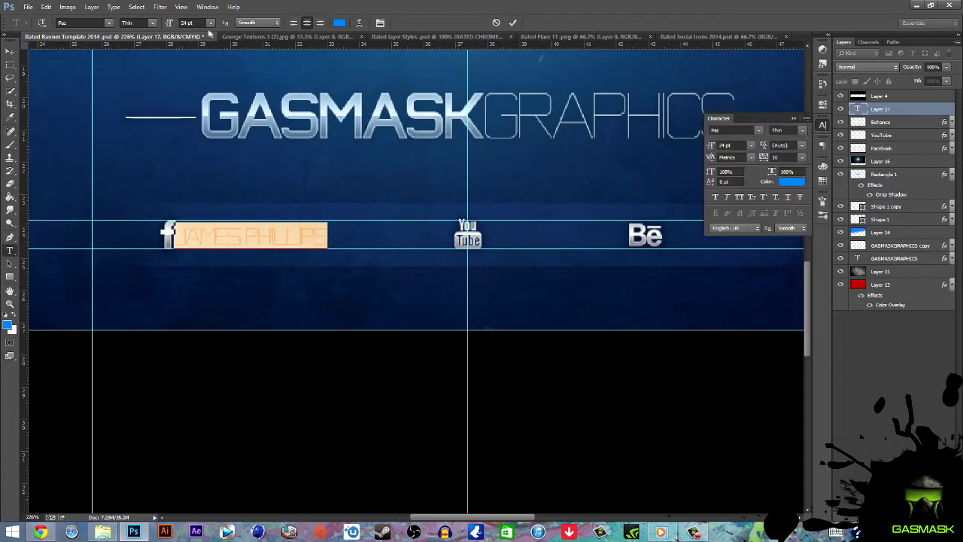
pyautogui.hotkey('ctrl', 'Return')
# Position the name text beside the Facebook icon and apply the chrome style to it
pyautogui.press('v')
pyautogui.scroll(3, 188, 269)
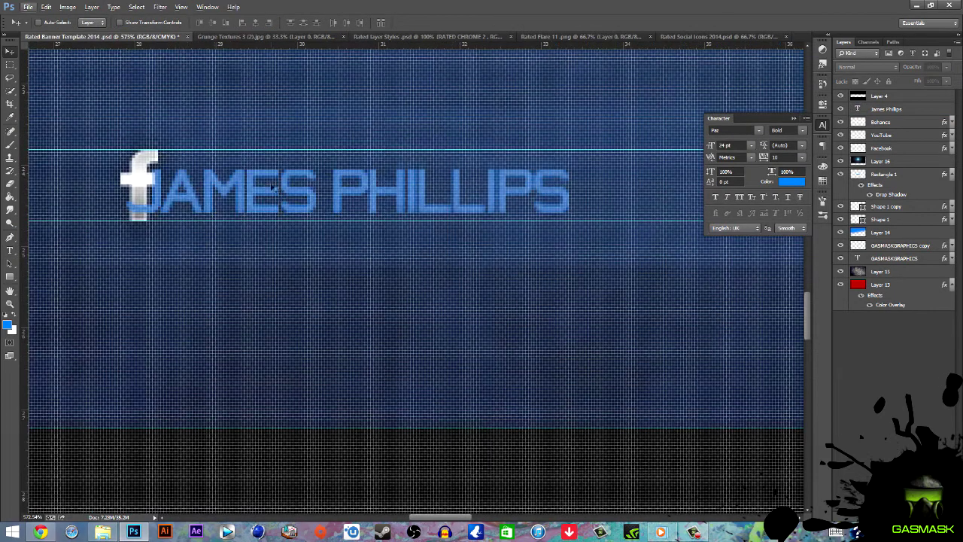
pyautogui.moveTo(344, 189); pyautogui.dragTo(373, 189)
pyautogui.rightClick(915, 109)
pyautogui.scroll(-5, 683, 334)
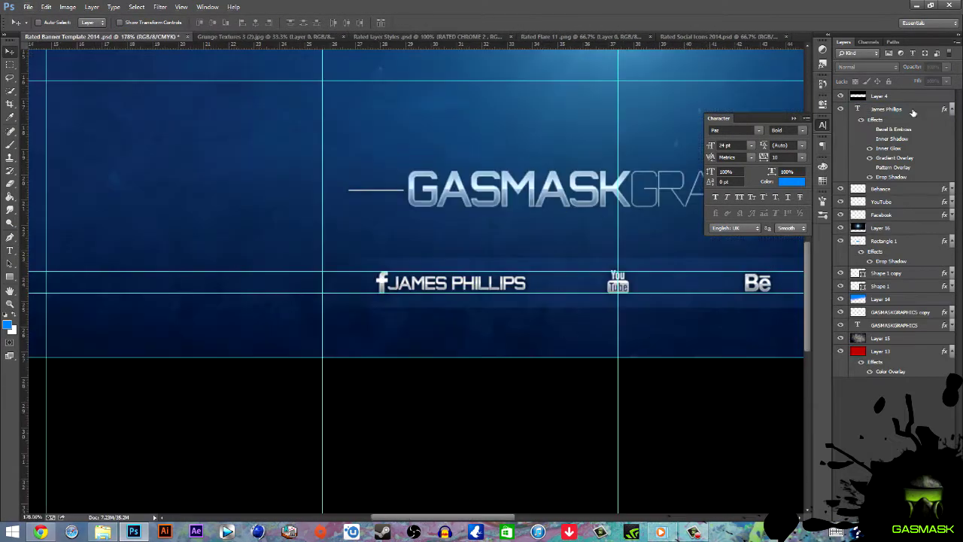
pyautogui.keyDown('ctrl'); pyautogui.click(419, 295); pyautogui.keyUp('ctrl')
pyautogui.scroll(3, 419, 295)
pyautogui.scroll(-5, 419, 295)
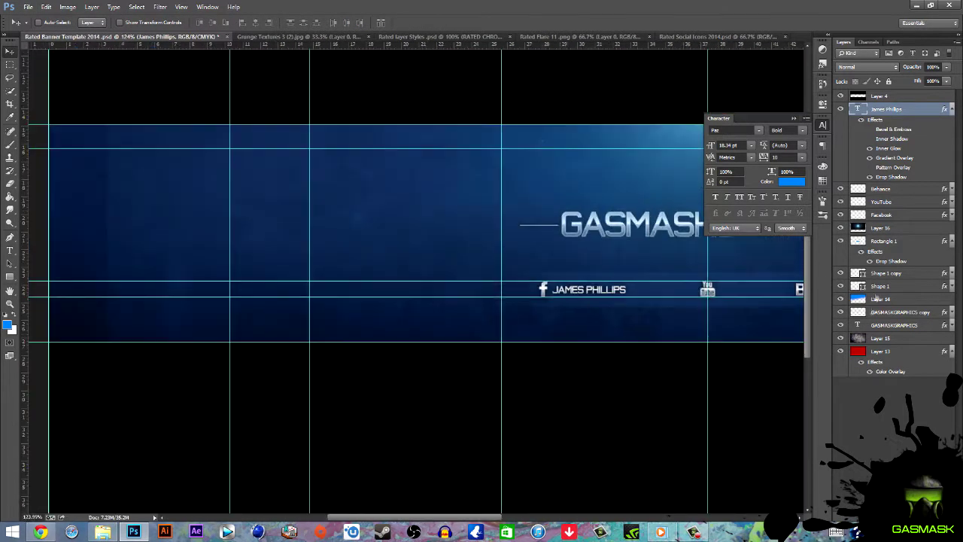
# Resize the icon bar rectangle with Free Transform
pyautogui.keyDown('ctrl'); pyautogui.click(527, 297); pyautogui.keyUp('ctrl')
pyautogui.hotkey('ctrl', 't')
pyautogui.moveTo(501, 521); pyautogui.dragTo(536, 521)
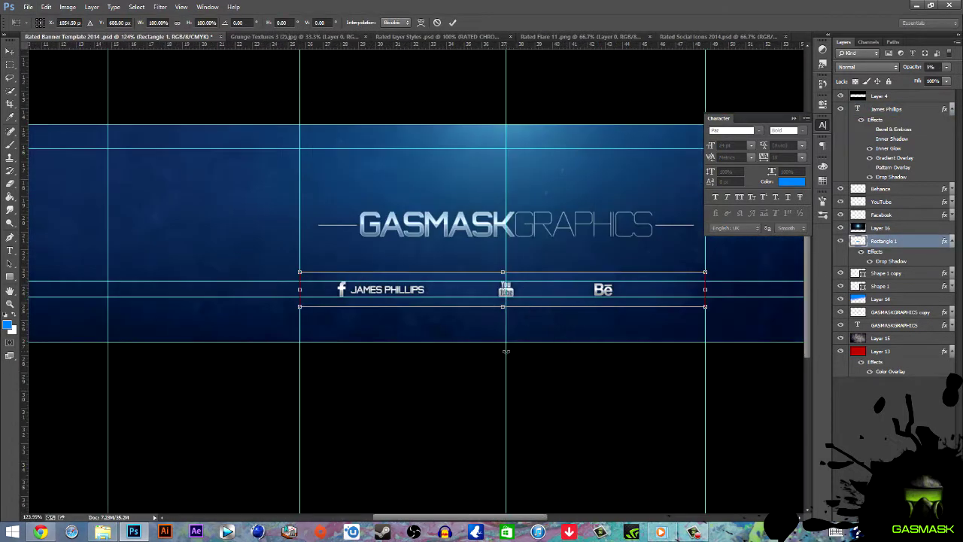
pyautogui.press('Return')
# Duplicate the name text as 'GASMASK' and move it beside the YouTube icon
pyautogui.click(893, 199)
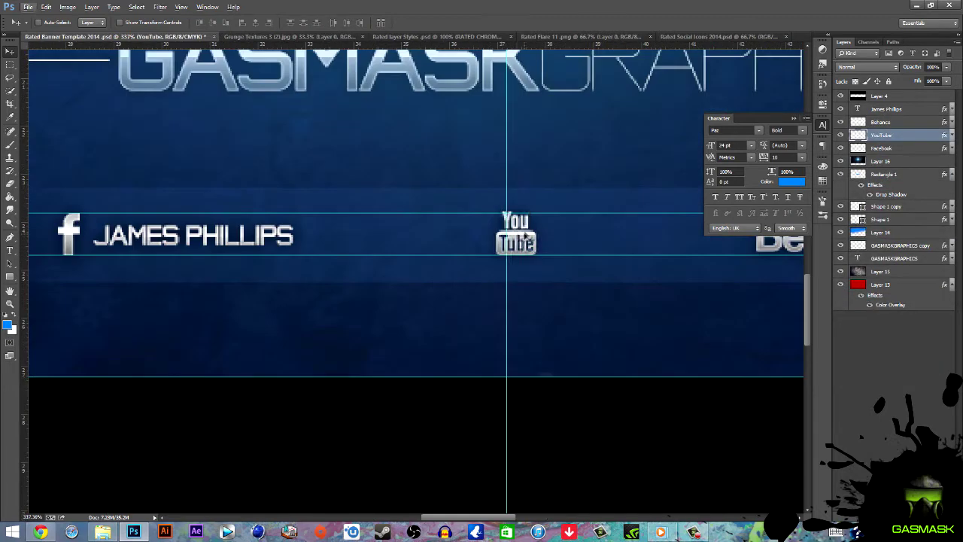
pyautogui.keyDown('alt'); pyautogui.scroll(5, 538, 305); pyautogui.keyUp('alt')
pyautogui.press('Return')
pyautogui.click(886, 109)
pyautogui.hotkey('ctrl', 'j')
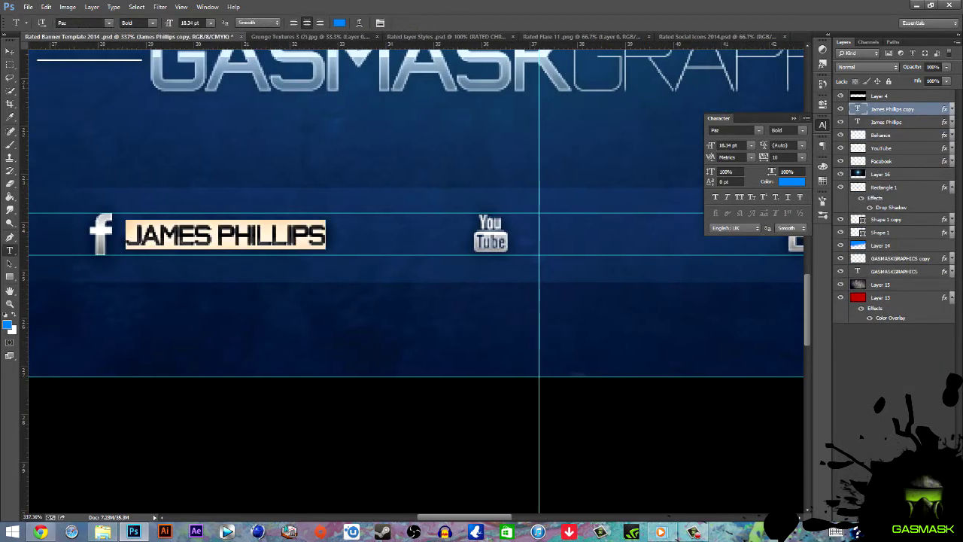
pyautogui.write('GASMASK')
pyautogui.moveTo(277, 318); pyautogui.dragTo(585, 319)
# Make the Rectangle 1 icon bar shorter with Free Transform
pyautogui.scroll(-5, 294, 422)
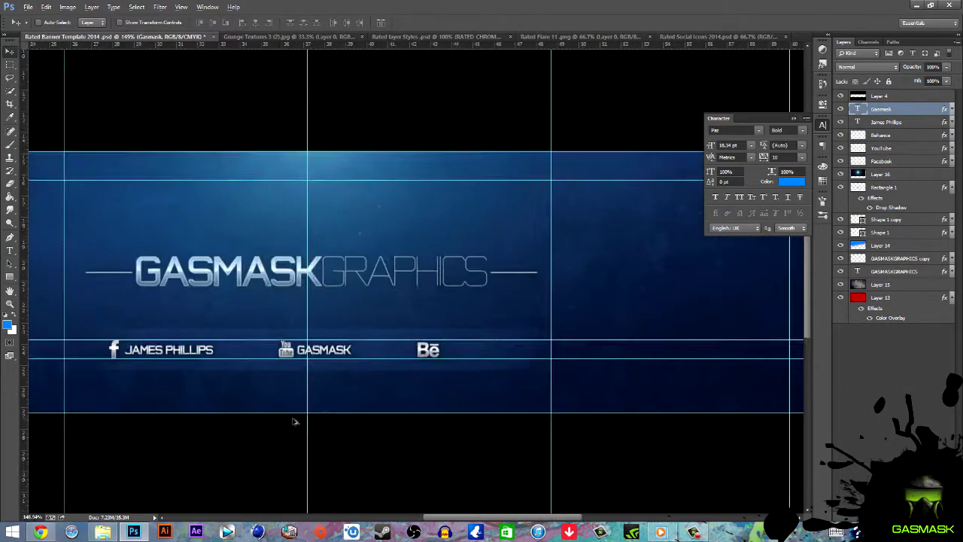
pyautogui.click(883, 187)
pyautogui.hotkey('ctrl', 't')
pyautogui.scroll(6, 322, 274)
pyautogui.moveTo(322, 274); pyautogui.dragTo(369, 346)
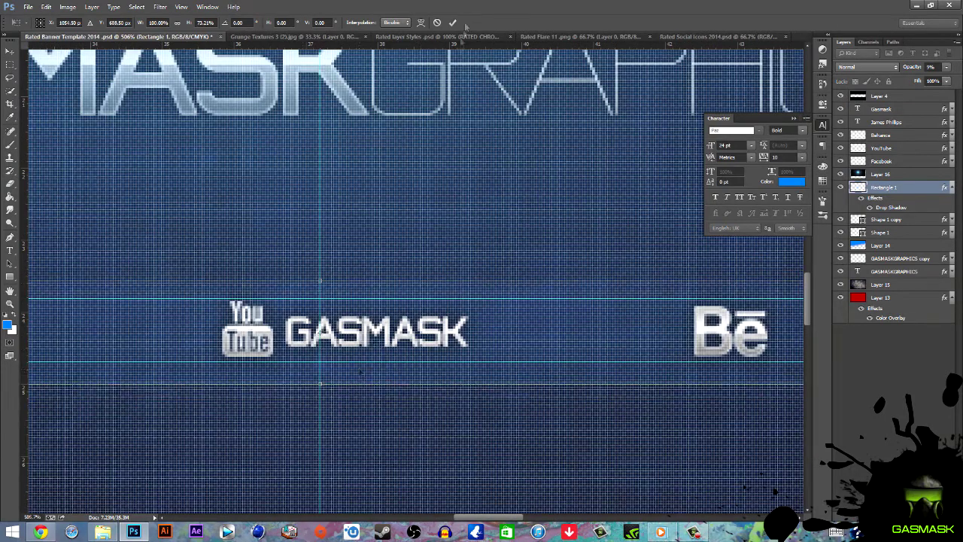
# Give Rectangle 1 a radial Gradient Overlay in Overlay blend mode at angle 90
pyautogui.press('Return')
pyautogui.scroll(-4, 369, 347)
pyautogui.doubleClick(891, 207)
pyautogui.click(339, 457)
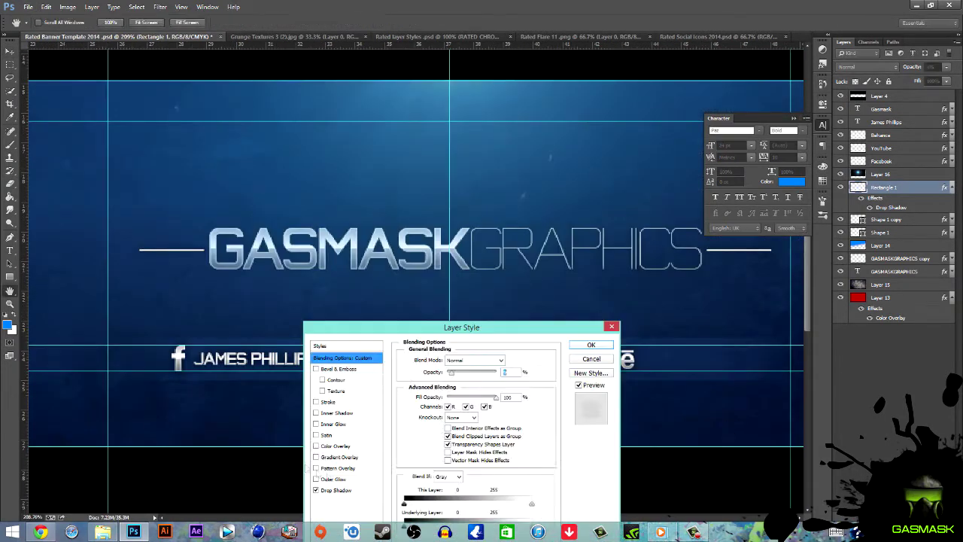
pyautogui.click(466, 360)
pyautogui.click(459, 230)
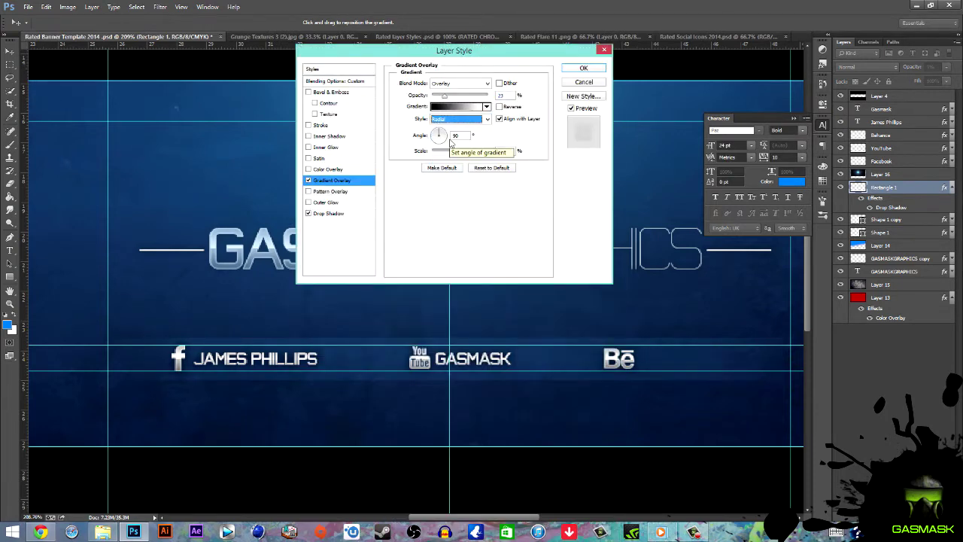
pyautogui.press('Return')
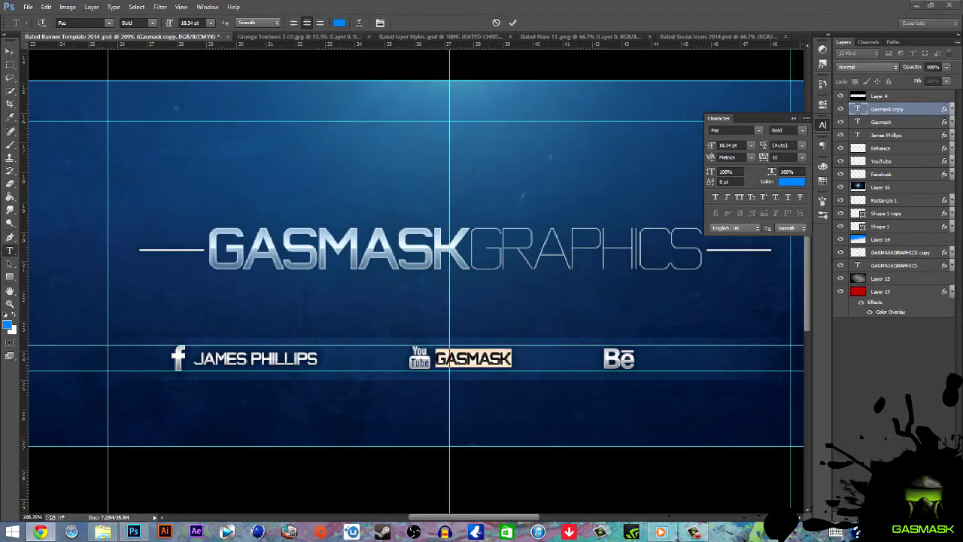
# Commit the GASMASK label and settle it beside the Behance icon
pyautogui.hotkey('ctrl', 'Return')
pyautogui.press('v')
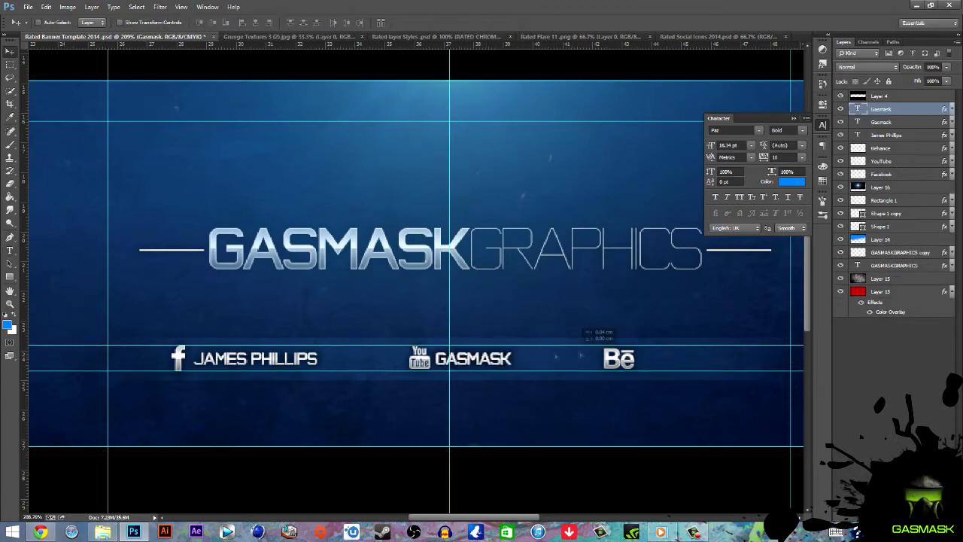
pyautogui.scroll(-2, 469, 404)
pyautogui.scroll(5, 469, 404)
pyautogui.scroll(-4, 413, 450)
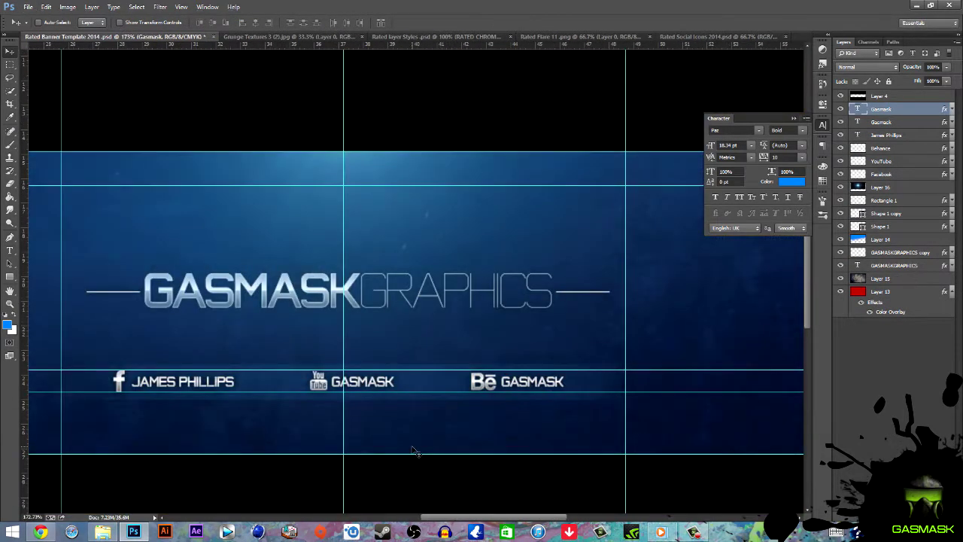
# Swap the Facebook and YouTube entries so YouTube comes first in the bar
pyautogui.click(881, 162)
pyautogui.moveTo(351, 382); pyautogui.dragTo(174, 382)
pyautogui.keyDown('ctrl'); pyautogui.click(882, 174); pyautogui.keyUp('ctrl')
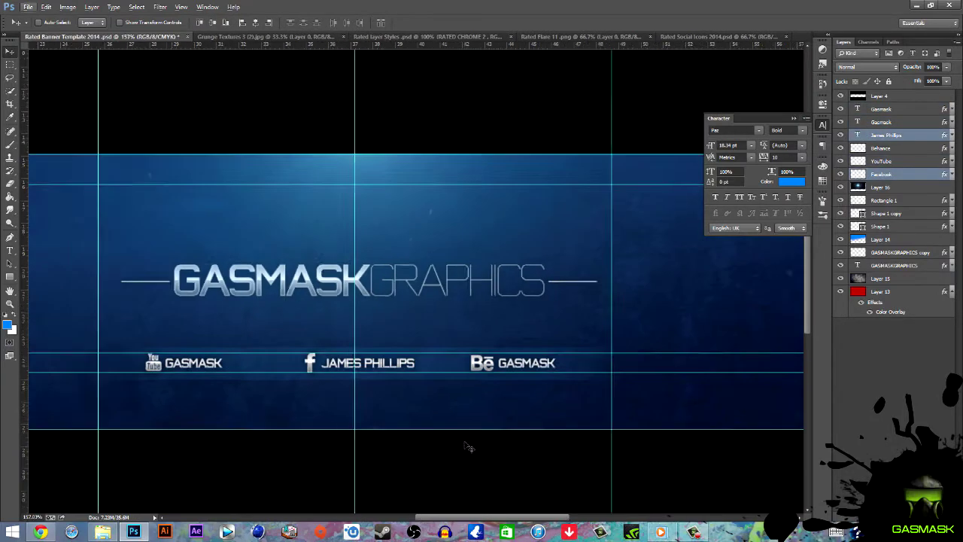
pyautogui.scroll(-2, 753, 248)
# Change Rectangle 1's Gradient Overlay to a blue gradient
pyautogui.doubleClick(907, 201)
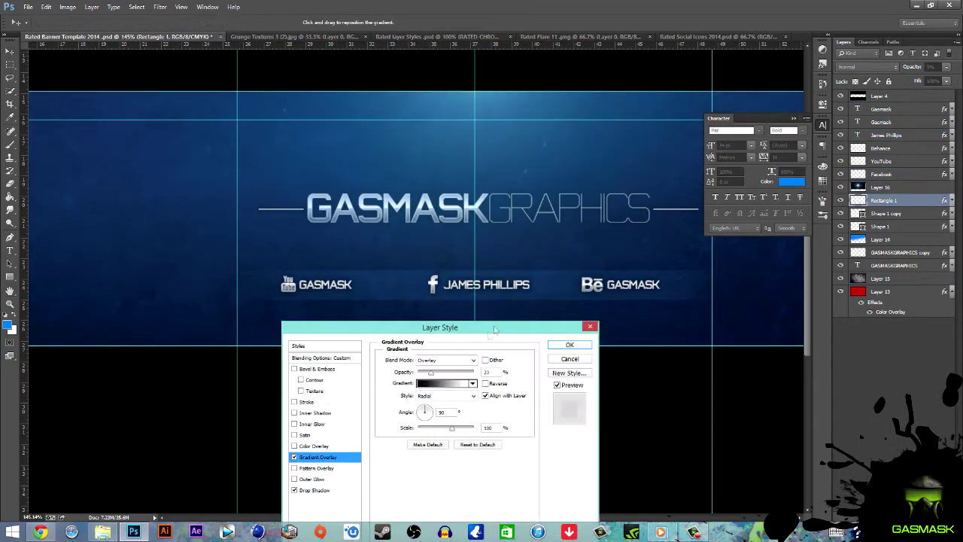
pyautogui.click(444, 383)
pyautogui.doubleClick(872, 284)
pyautogui.click(936, 136)
pyautogui.click(862, 149)
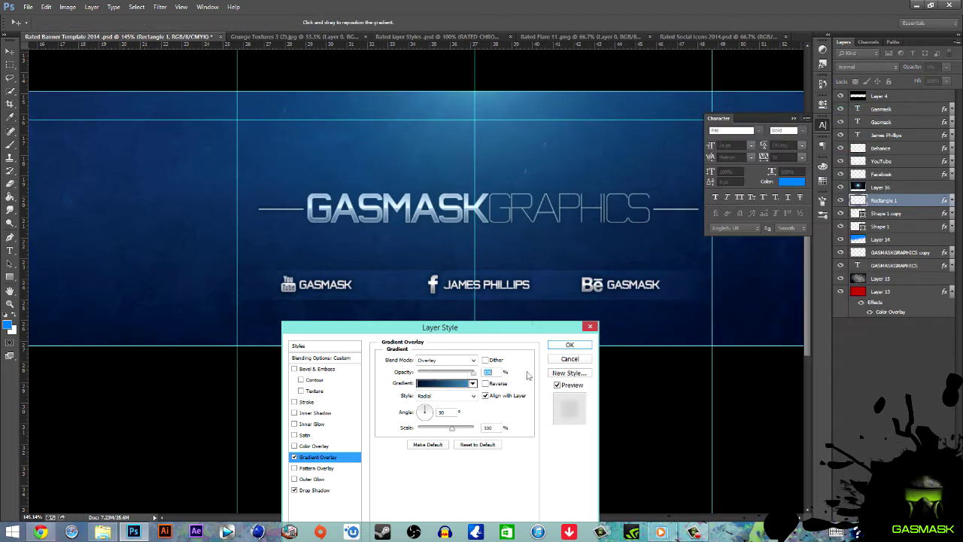
pyautogui.click(446, 360)
pyautogui.click(570, 345)
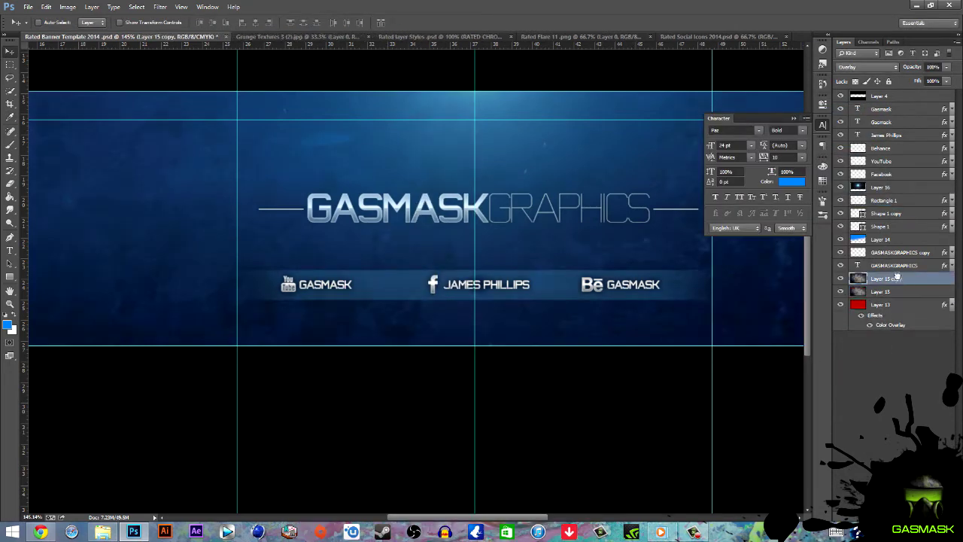
# Clip the grunge texture copy onto the Rectangle 1 icon bar
pyautogui.rightClick(897, 277)
pyautogui.click(816, 332)
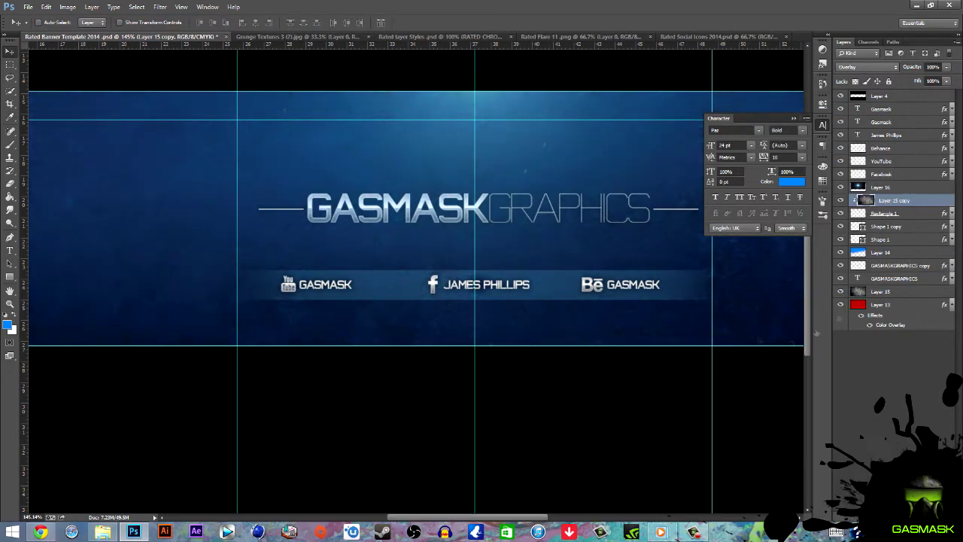
pyautogui.rightClick(903, 213)
pyautogui.click(828, 147)
pyautogui.click(318, 457)
pyautogui.click(572, 347)
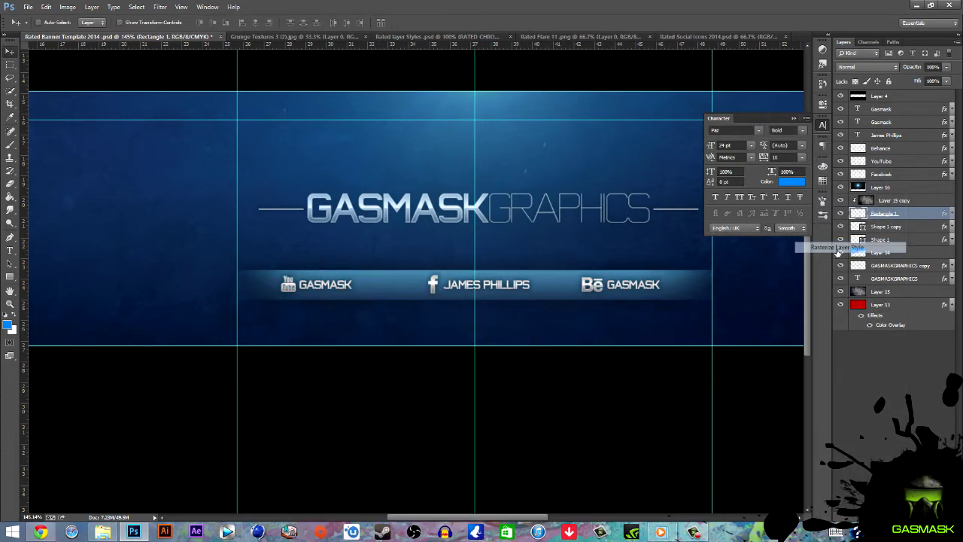
# Lower the icon bar's opacity to 27%
pyautogui.click(903, 201)
pyautogui.click(884, 213)
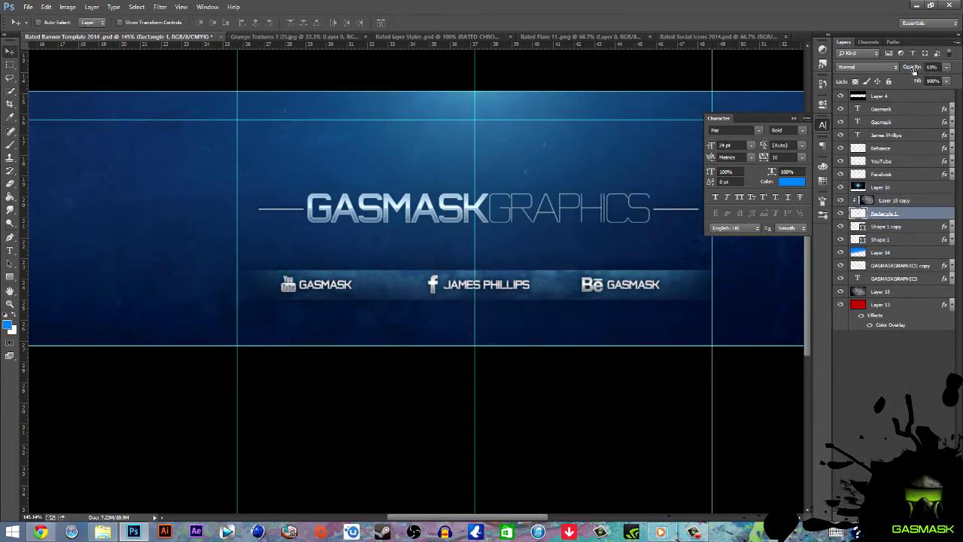
pyautogui.press('2')
pyautogui.press('7')
pyautogui.hotkey('ctrl', '-')
# Scale the logo and icon layers together with Free Transform
pyautogui.keyDown('ctrl'); pyautogui.click(901, 279); pyautogui.keyUp('ctrl')
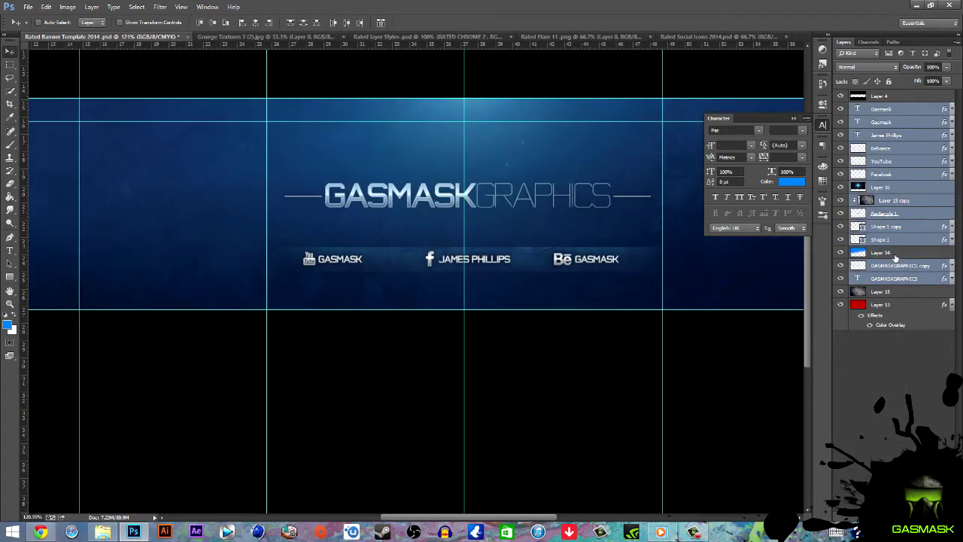
pyautogui.hotkey('ctrl', 't')
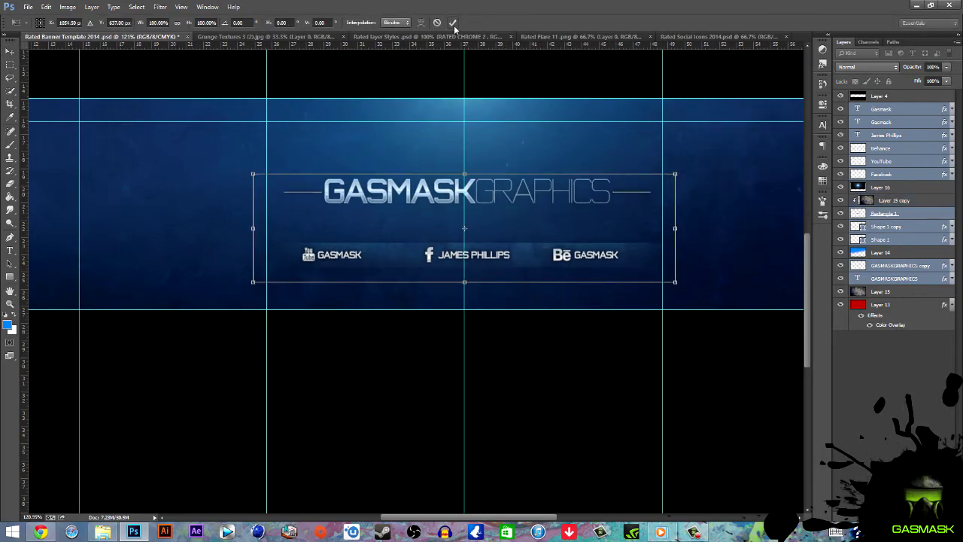
pyautogui.press('Return')
pyautogui.scroll(-3, 424, 365)
pyautogui.scroll(2, 424, 366)
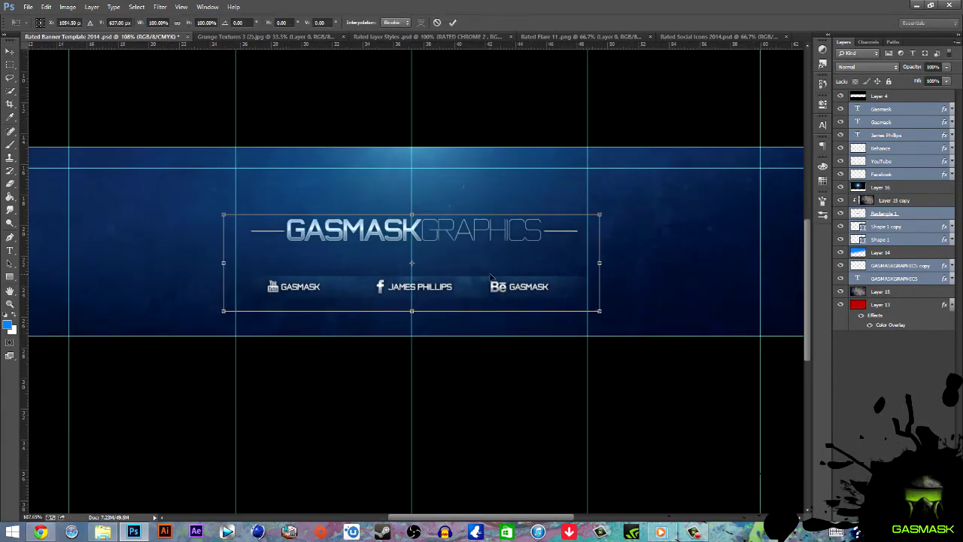
# Make the icon bar layers narrower and move them lower on the banner
pyautogui.keyDown('ctrl'); pyautogui.click(887, 226); pyautogui.keyUp('ctrl')
pyautogui.keyDown('ctrl'); pyautogui.click(900, 240); pyautogui.keyUp('ctrl')
pyautogui.keyDown('ctrl'); pyautogui.click(900, 265); pyautogui.keyUp('ctrl')
pyautogui.keyDown('ctrl'); pyautogui.click(894, 279); pyautogui.keyUp('ctrl')
pyautogui.hotkey('ctrl', 't')
pyautogui.moveTo(591, 308); pyautogui.dragTo(564, 305)
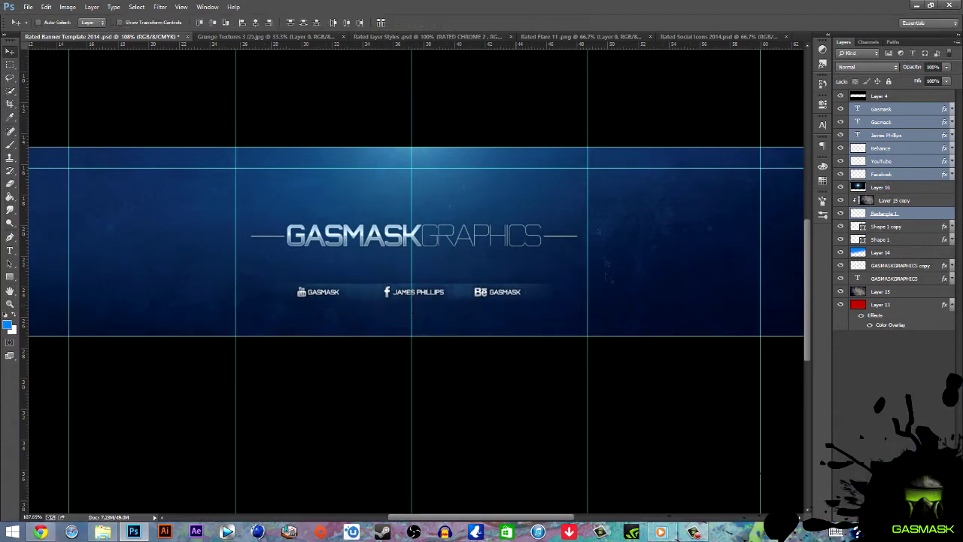
pyautogui.scroll(2, 451, 286)
pyautogui.moveTo(480, 286); pyautogui.dragTo(468, 331)
# Retype the tagline as 'SPEED ARTS, GAMEPLAYS, AND MORE'
pyautogui.press('t')
pyautogui.click(244, 238)
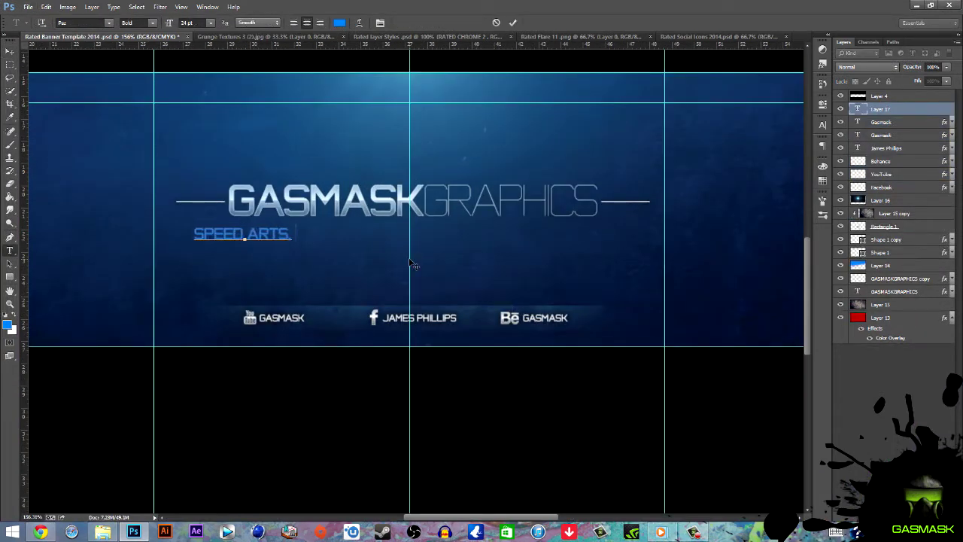
pyautogui.press('BackSpace')
pyautogui.press('BackSpace')
pyautogui.press('BackSpace')
pyautogui.write('ALS, AND')
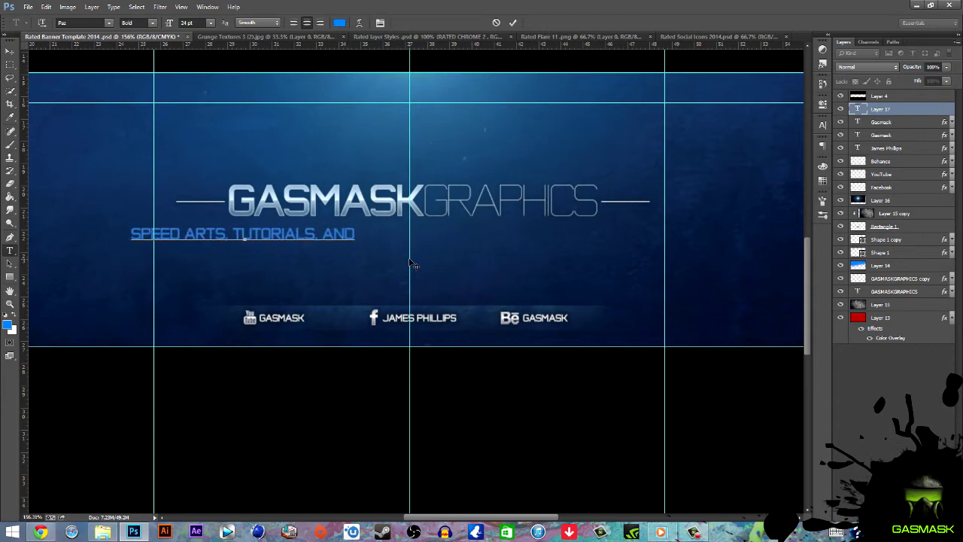
pyautogui.press('BackSpace')
pyautogui.press('BackSpace')
pyautogui.press('BackSpace')
pyautogui.write('GAMEPLAYS, AND MORE')
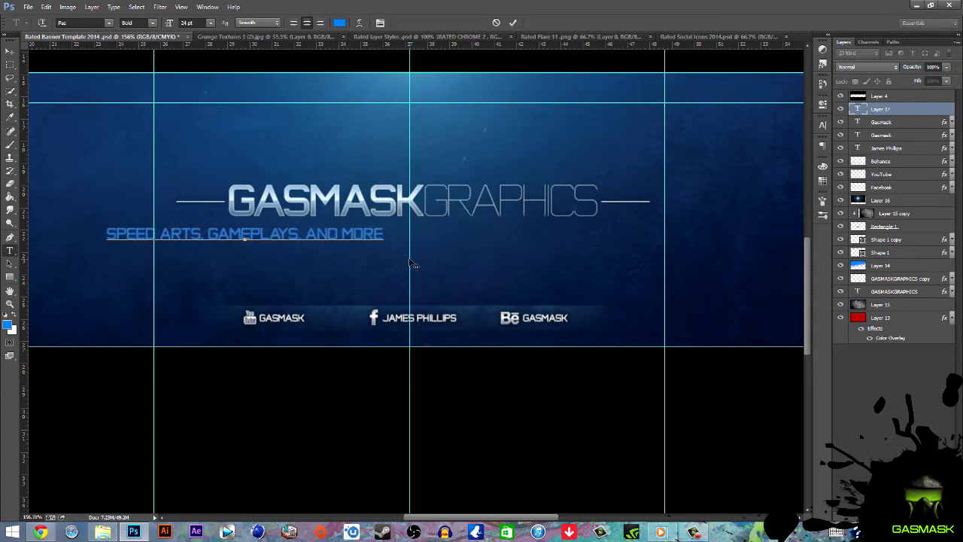
# Centre the tagline beneath the title and copy the title's chrome style onto it
pyautogui.click(513, 22)
pyautogui.moveTo(249, 233); pyautogui.dragTo(413, 233)
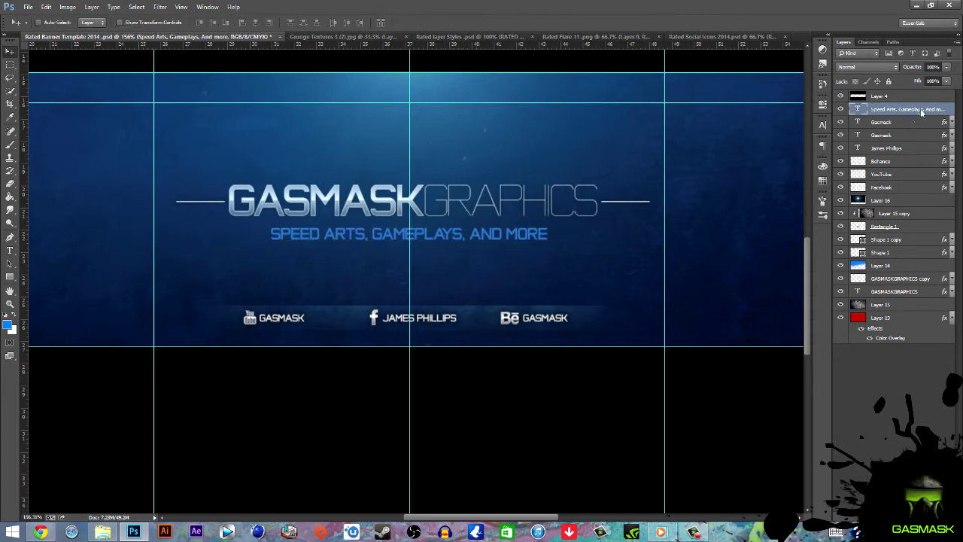
pyautogui.moveTo(944, 122); pyautogui.dragTo(904, 110)
# Duplicate the blue Layer 14 and place the copy above the tagline
pyautogui.click(881, 332)
pyautogui.hotkey('ctrl', 'j')
pyautogui.moveTo(880, 331); pyautogui.dragTo(896, 106)
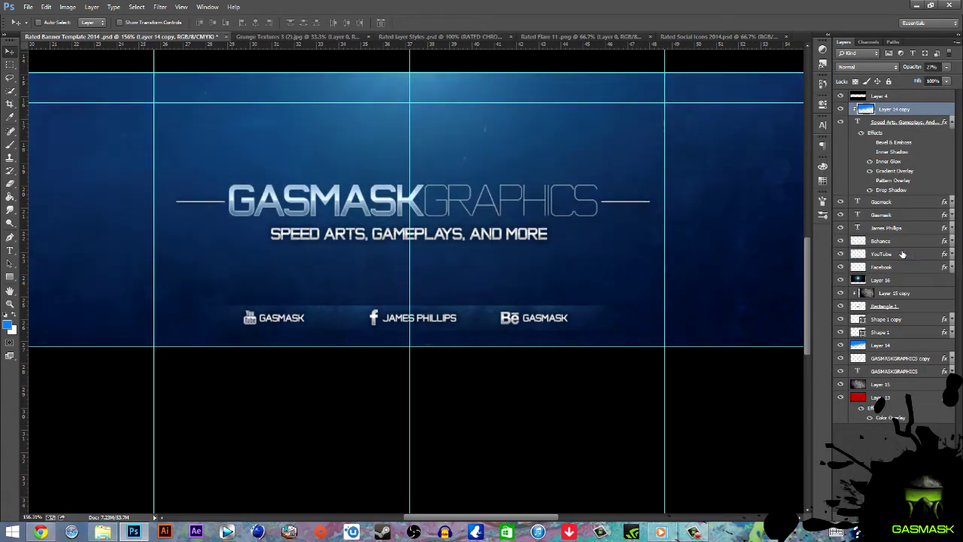
pyautogui.moveTo(501, 274); pyautogui.dragTo(490, 255)
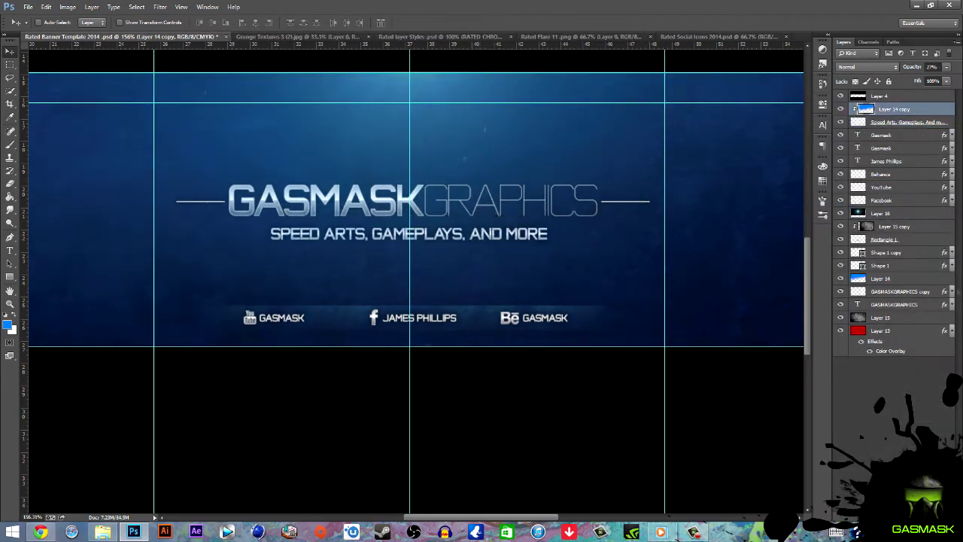
# Merge copies of the social link layers and group the originals as 'Links'
pyautogui.rightClick(909, 140)
pyautogui.keyDown('shift'); pyautogui.click(903, 213); pyautogui.keyUp('shift')
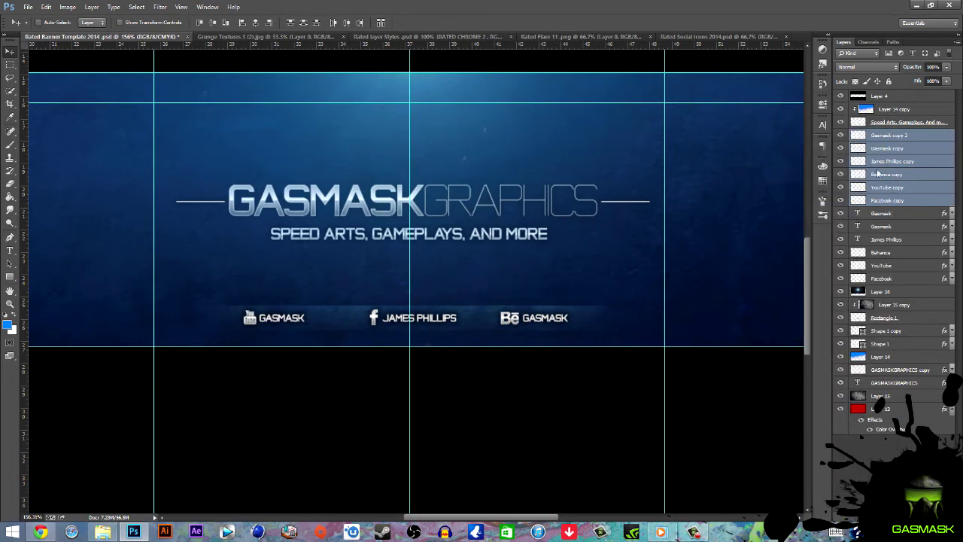
pyautogui.rightClick(907, 148)
pyautogui.click(823, 207)
pyautogui.write('Links')
pyautogui.press('Return')
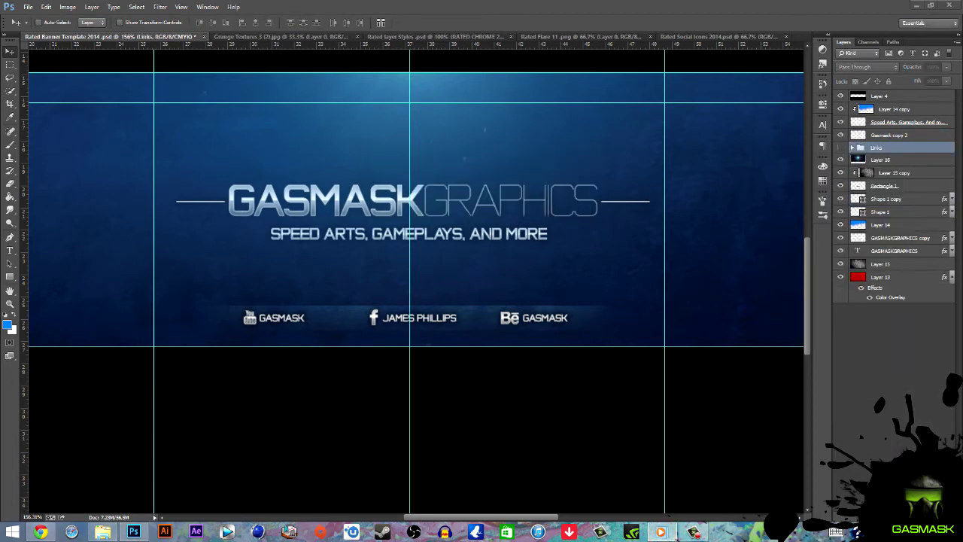
# Clip a 27% copy of the blue overlay onto the merged links layer
pyautogui.click(917, 136)
pyautogui.moveTo(896, 192); pyautogui.dragTo(901, 132)
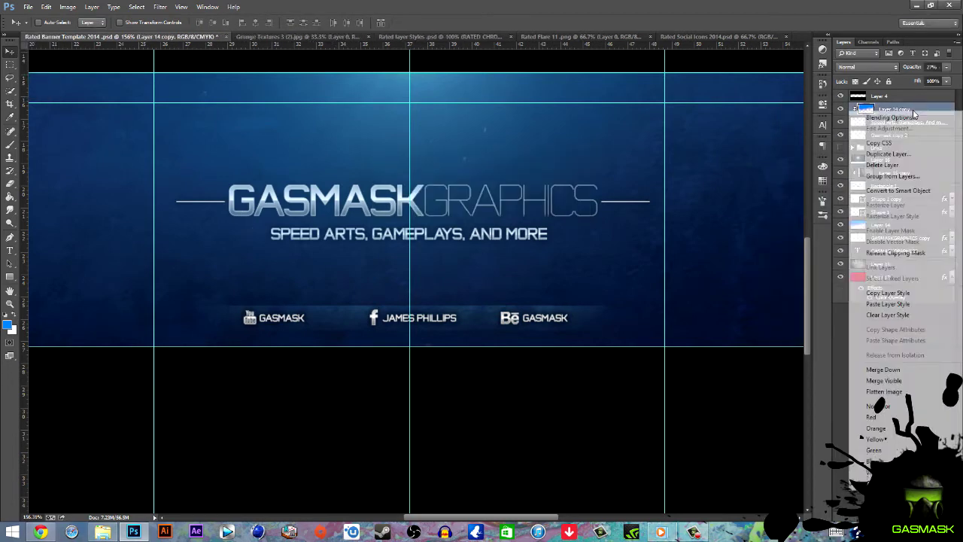
pyautogui.press('2')
pyautogui.press('7')
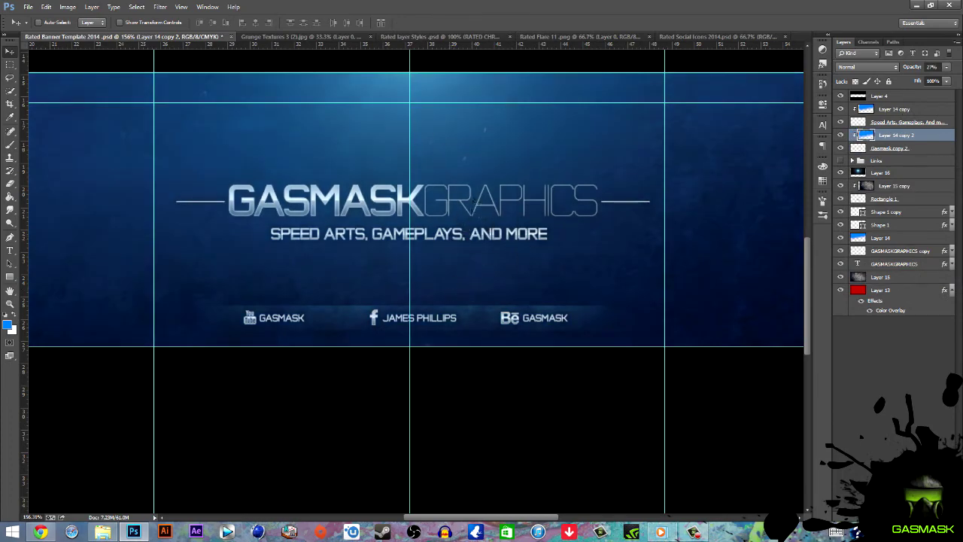
pyautogui.scroll(-5, 414, 279)
pyautogui.click(880, 172)
# Commit the Layer 16 transform and open the OTF_Dark_Grunge_09 texture
pyautogui.hotkey('ctrl', 't')
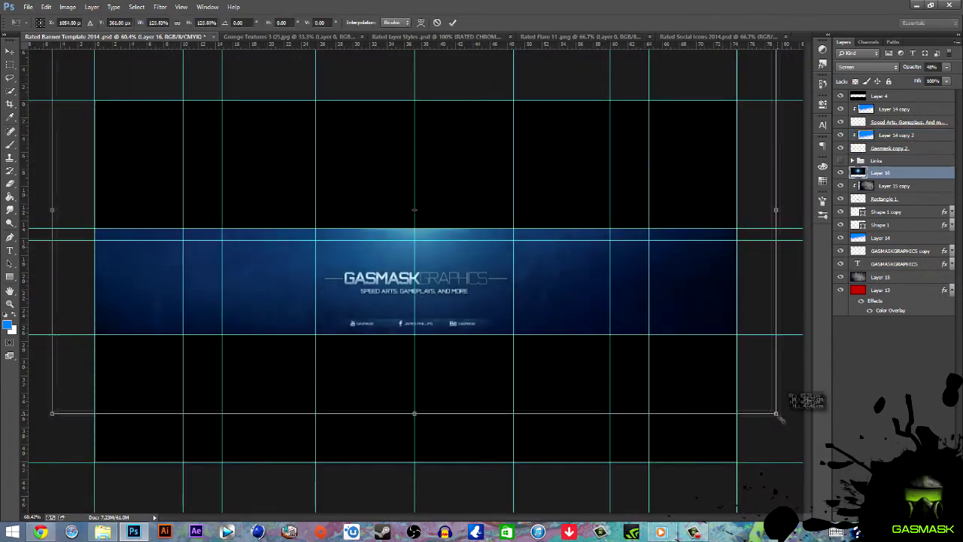
pyautogui.press('Return')
pyautogui.click(247, 38)
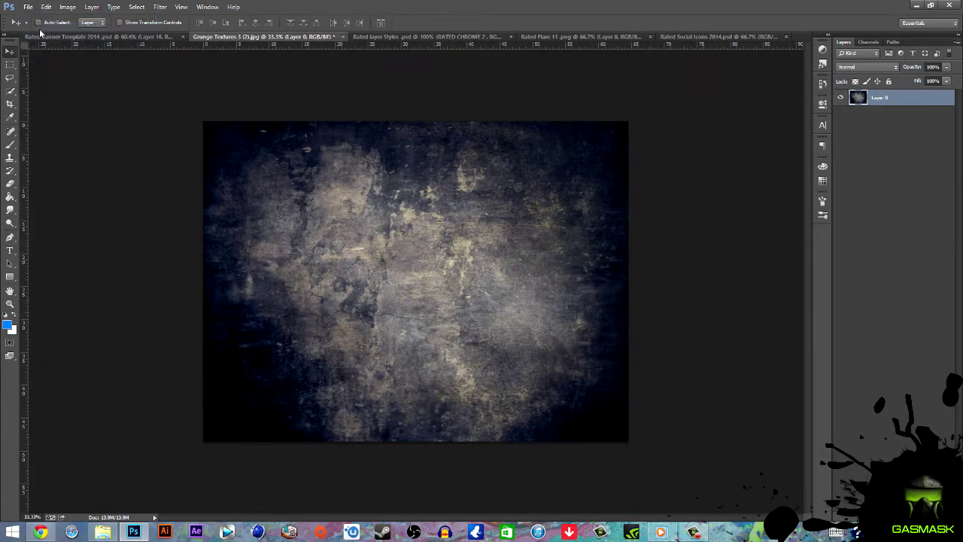
pyautogui.hotkey('ctrl', 'o')
pyautogui.doubleClick(128, 227)
pyautogui.press('BackSpace')
pyautogui.doubleClick(125, 230)
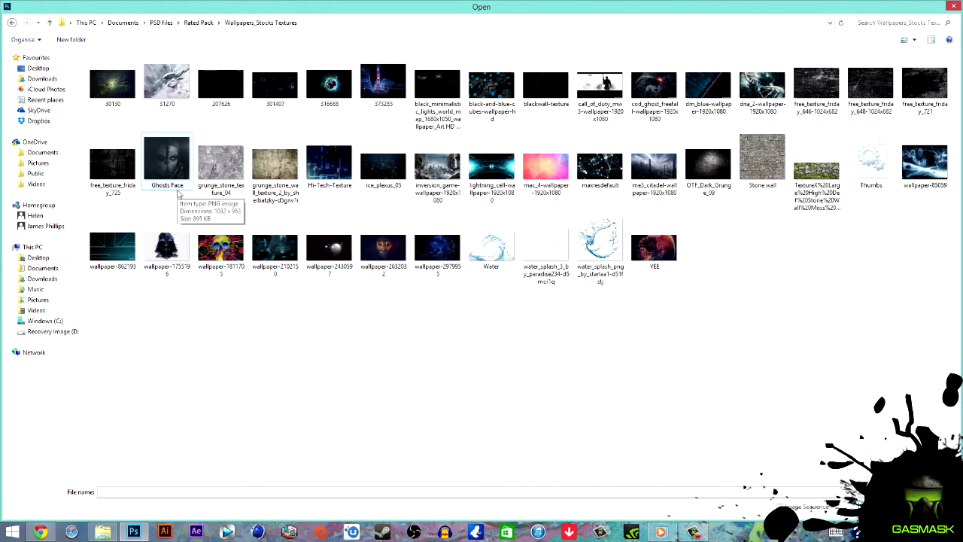
pyautogui.doubleClick(708, 165)
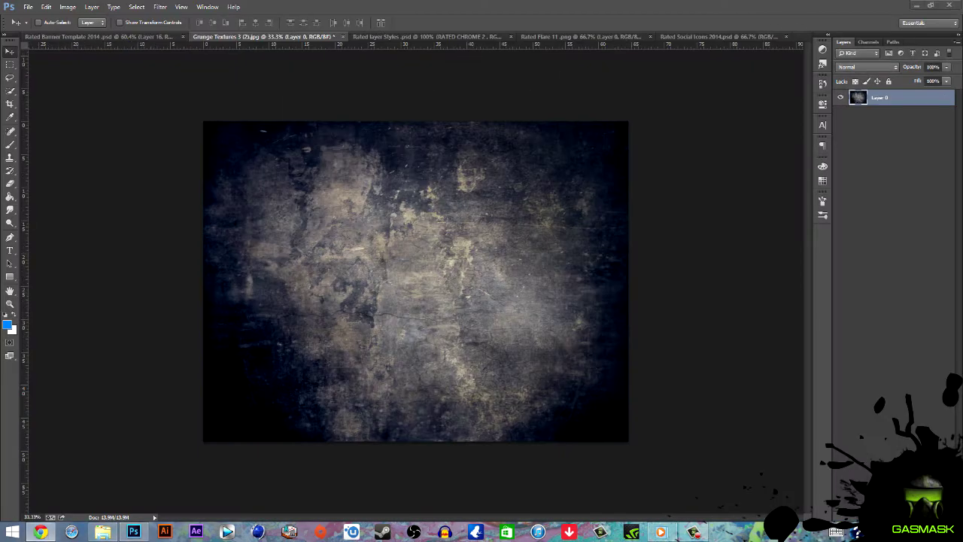
# Open the Qebzy2DPack document and drag its Lens Dust layer into the banner
pyautogui.click(28, 7)
pyautogui.click(45, 34)
pyautogui.doubleClick(387, 76)
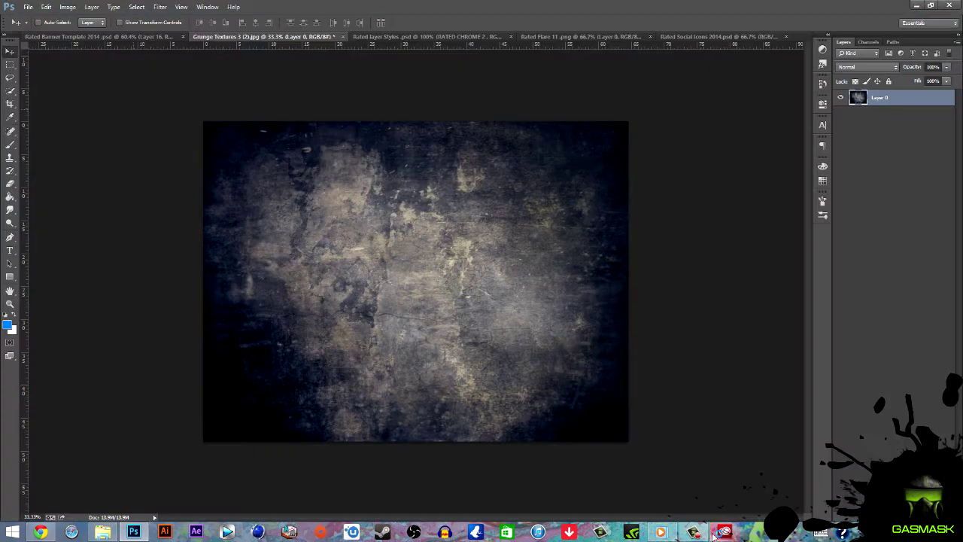
pyautogui.click(580, 70)
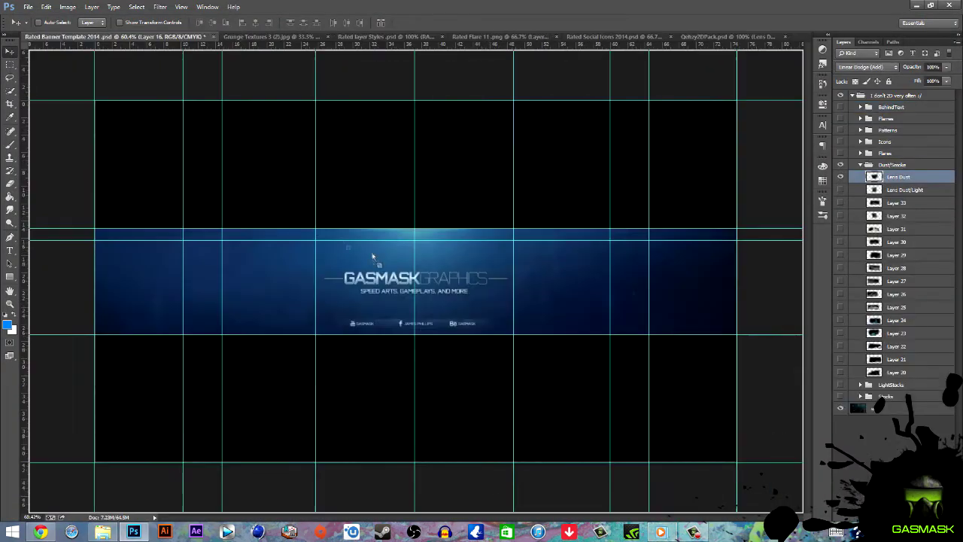
pyautogui.moveTo(886, 118); pyautogui.dragTo(683, 296)
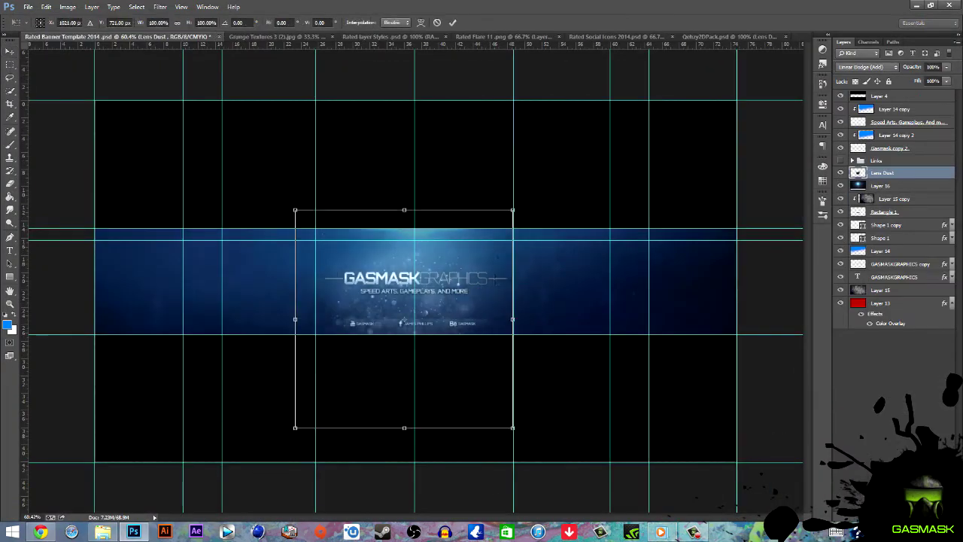
# Add a new empty Layer 17 beneath Rectangle 1 and set the foreground colour to black
pyautogui.scroll(-2, 394, 376)
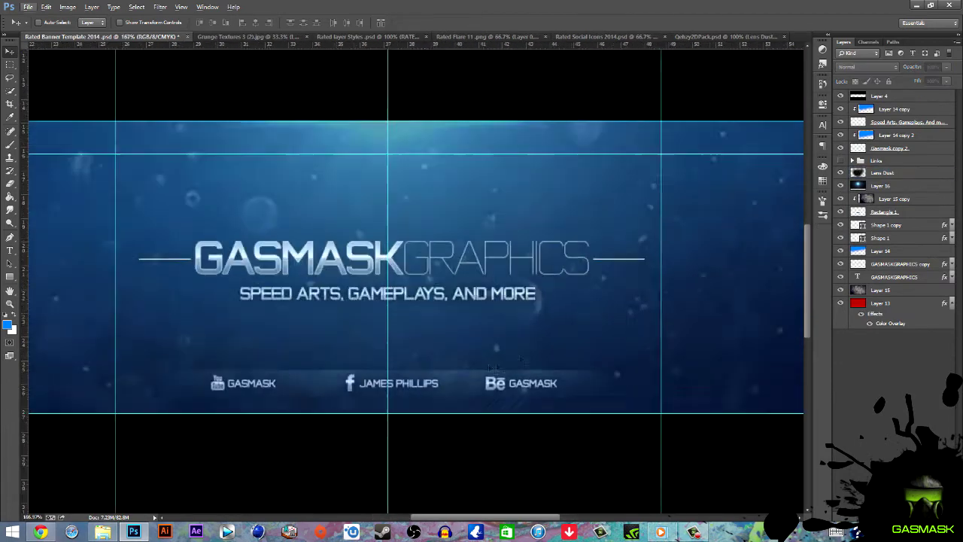
pyautogui.click(886, 338)
pyautogui.hotkey('ctrl', 'shift', 'n')
pyautogui.press('Return')
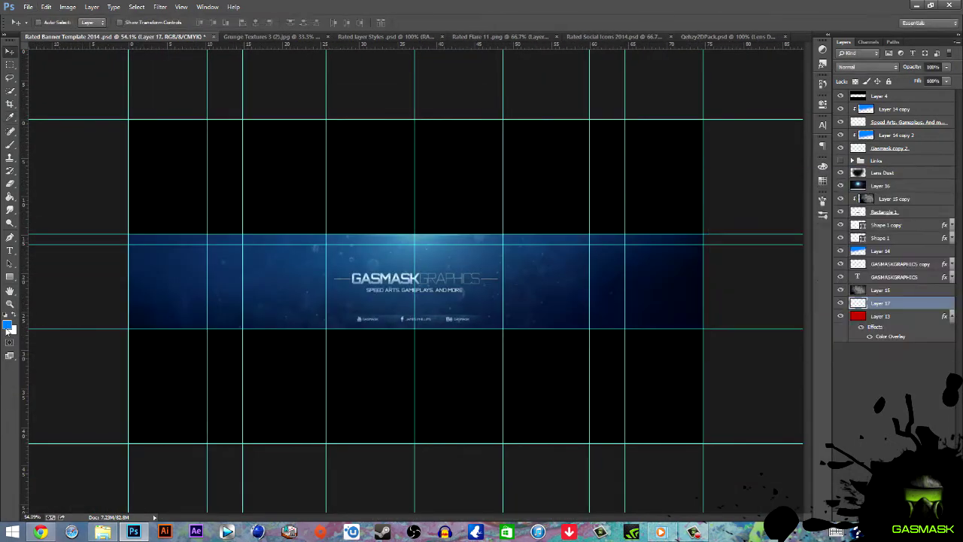
pyautogui.click(7, 324)
pyautogui.press('Return')
# Brush soft black shading onto Layer 17 at 13% opacity and fit the whole banner on screen
pyautogui.press('b')
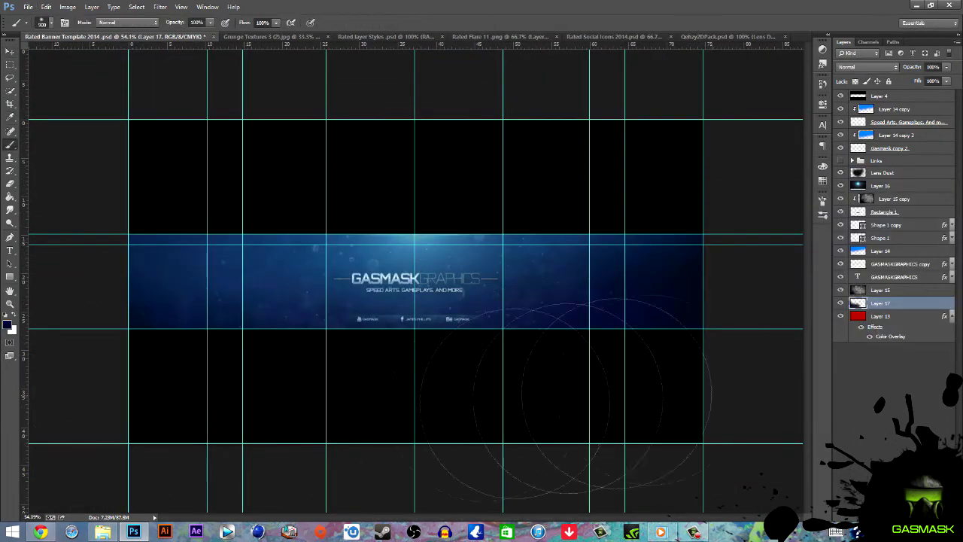
pyautogui.moveTo(905, 301); pyautogui.dragTo(896, 219)
pyautogui.hotkey('ctrl', '+')
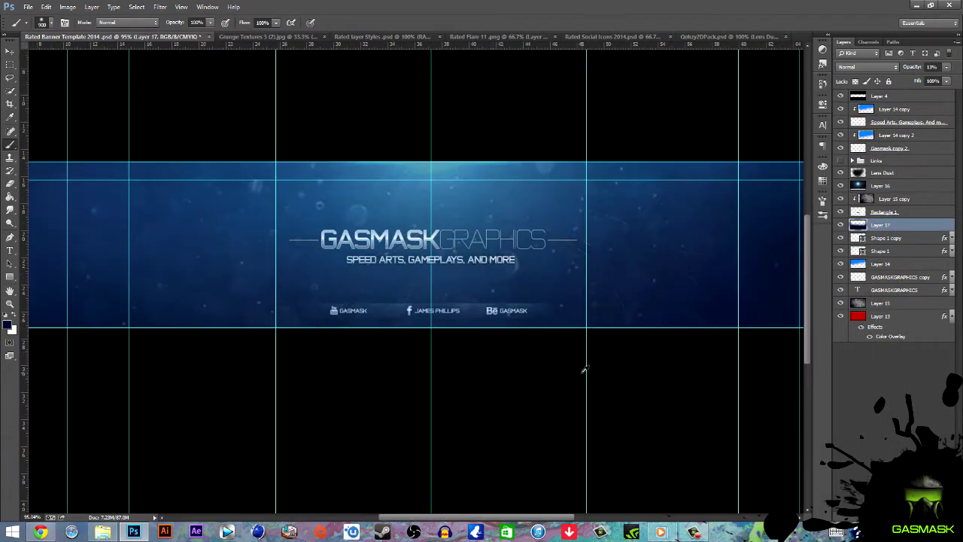
pyautogui.hotkey('ctrl', '-')
pyautogui.hotkey('ctrl', '-')
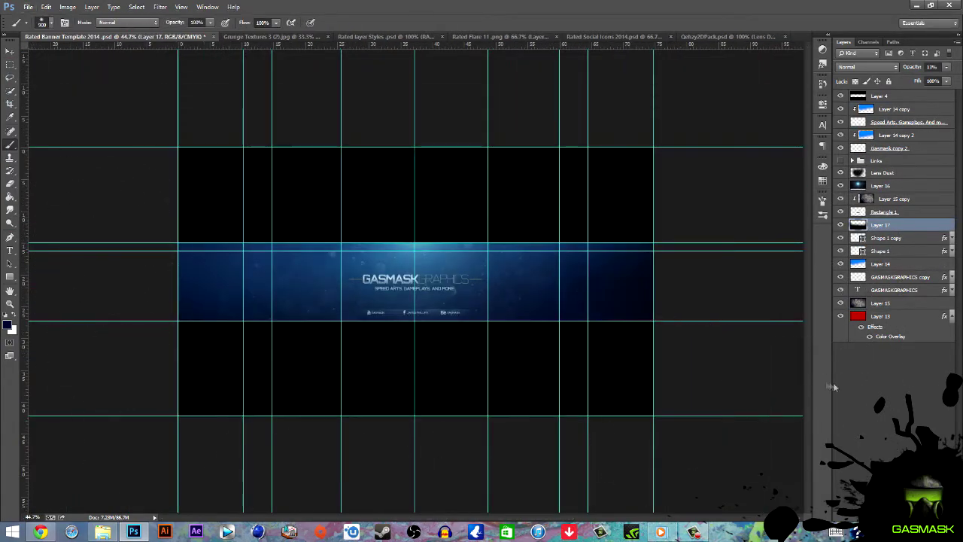
pyautogui.hotkey('ctrl', '0')
pyautogui.press('v')
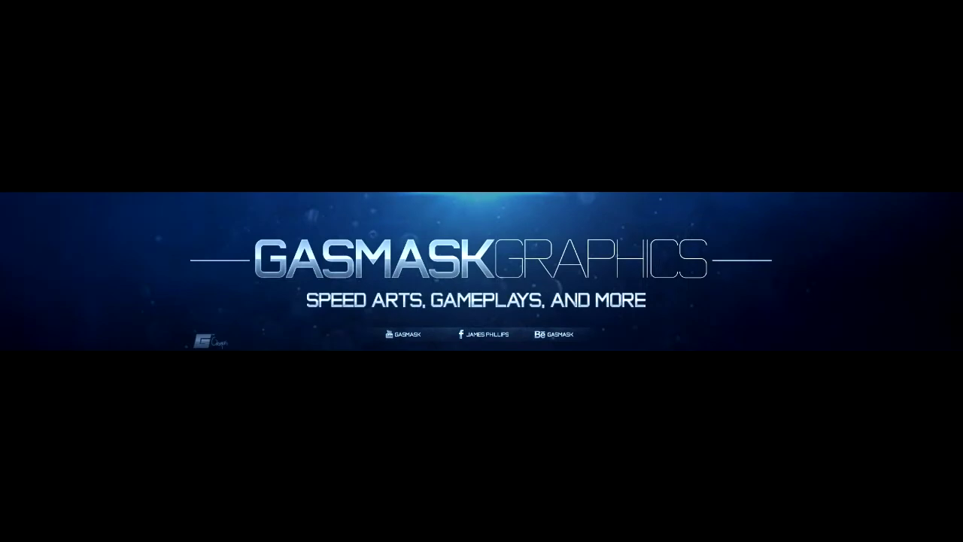